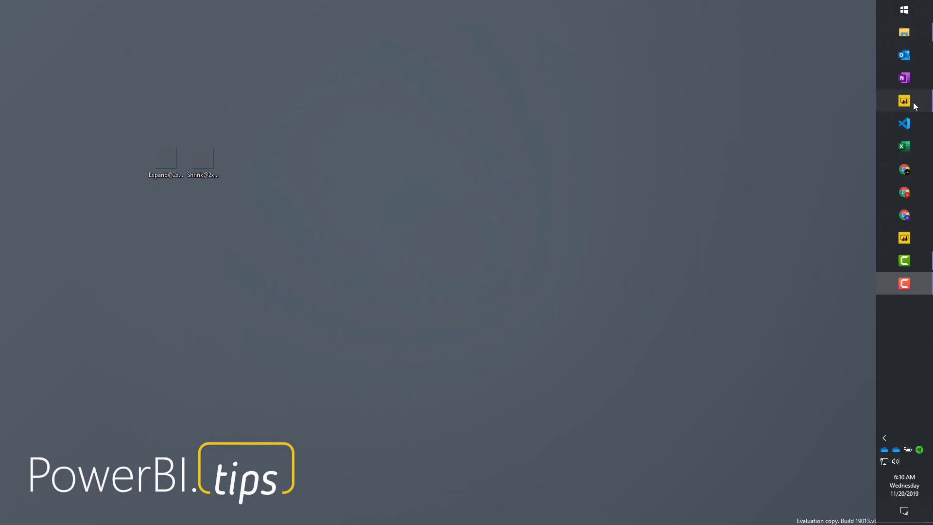
# Switch to the Expand - Shrink report in Power BI Desktop and test expanding and shrinking the bubble chart on page P1a
pyautogui.click(912, 101)
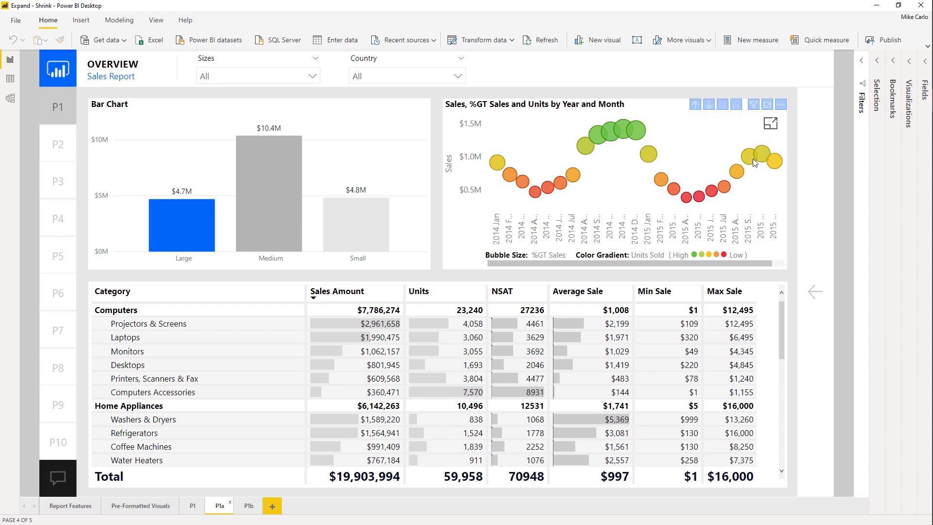
pyautogui.click(772, 126)
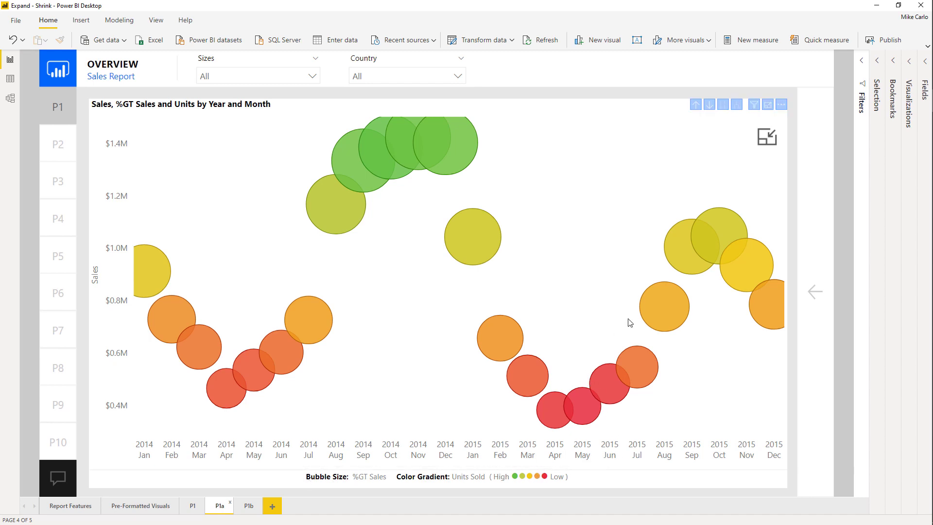
pyautogui.click(766, 142)
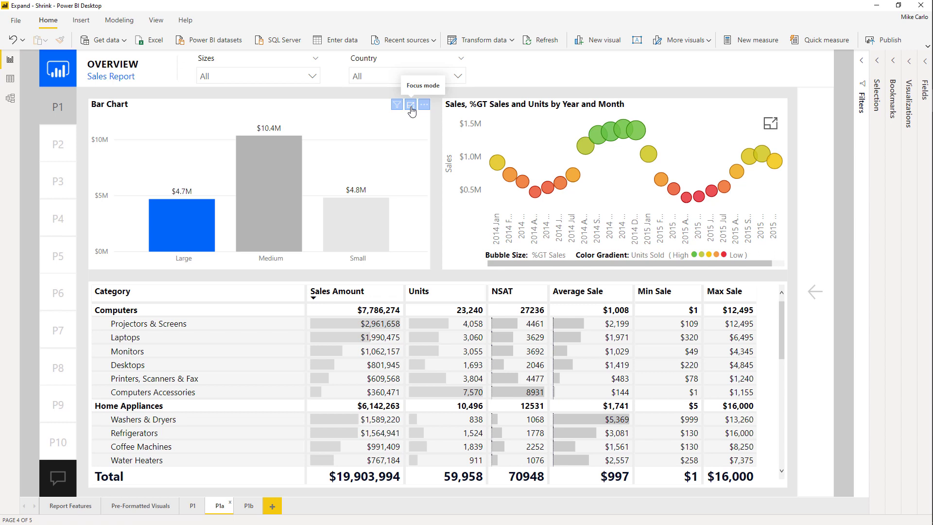
# View the bar chart in focus mode, try selecting its Medium and Large columns, and return to the report
pyautogui.click(411, 105)
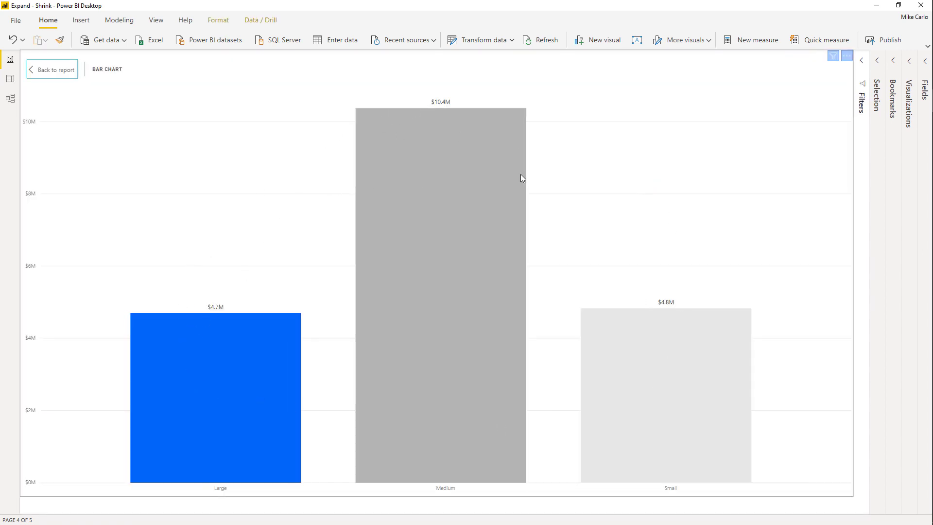
pyautogui.click(440, 328)
pyautogui.click(243, 373)
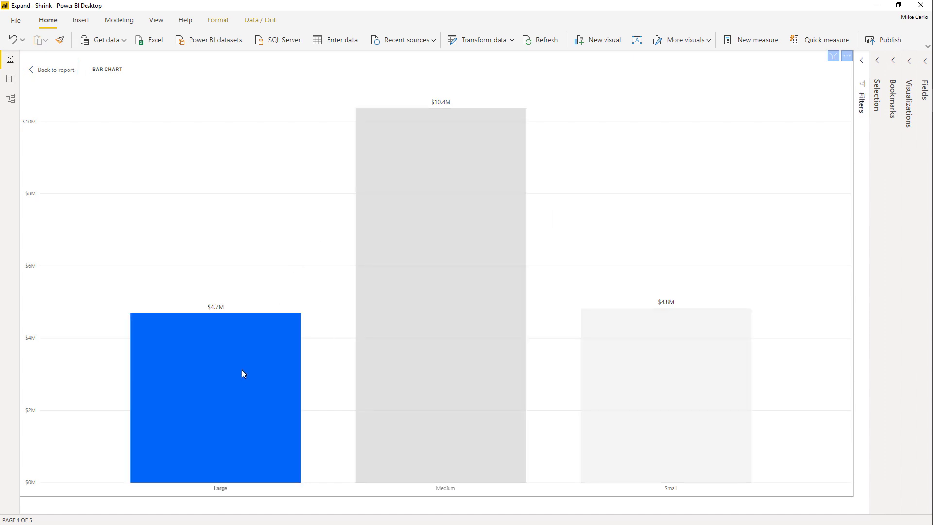
pyautogui.moveTo(243, 370)
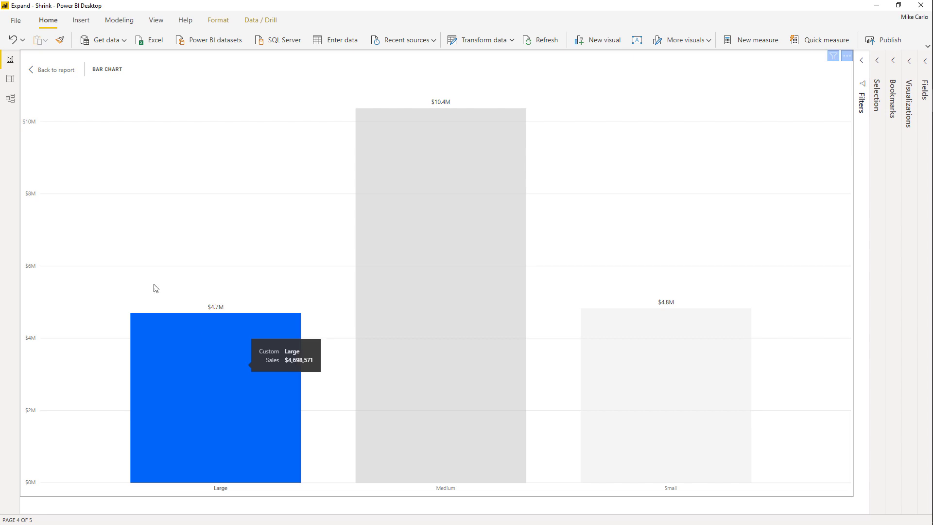
pyautogui.click(56, 71)
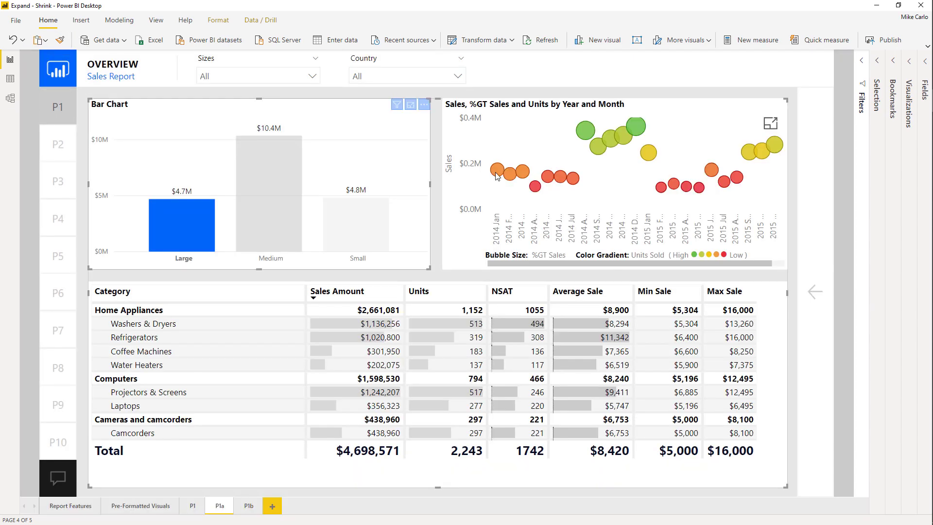
# Expand the bubble chart and test the Sizes slicer by selecting and clearing Medium
pyautogui.click(771, 124)
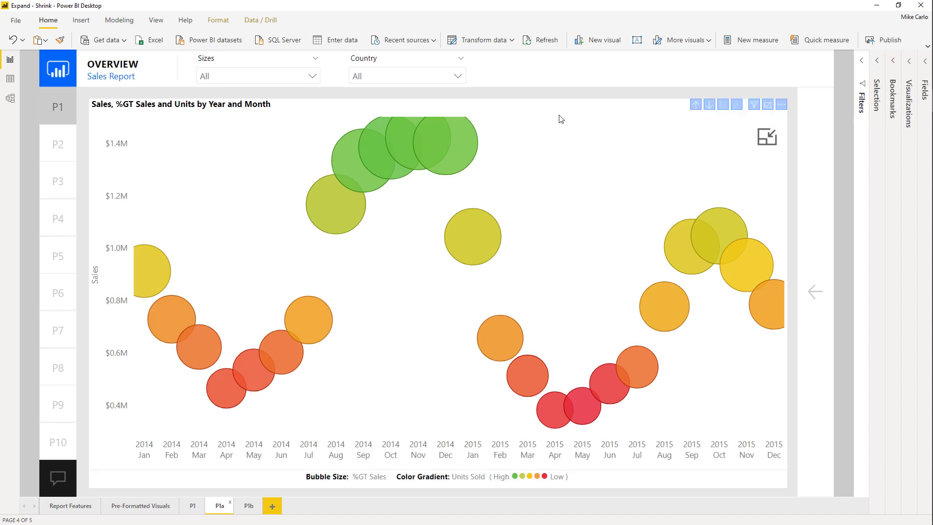
pyautogui.click(306, 77)
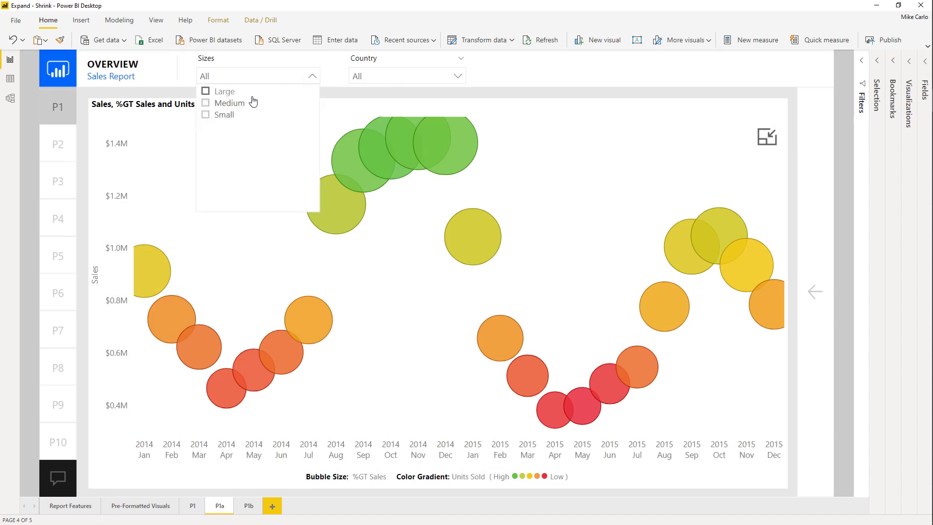
pyautogui.click(229, 105)
pyautogui.click(230, 107)
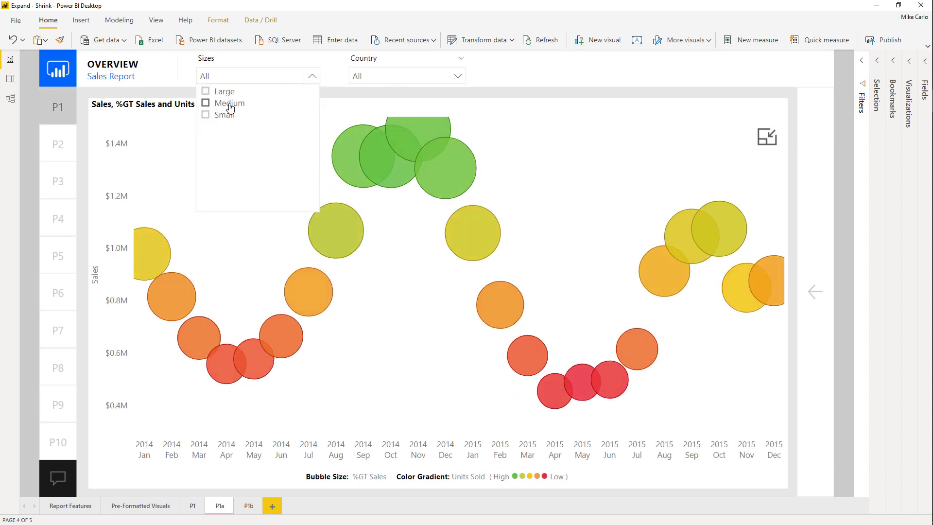
# Test the Country slicer on the expanded bubble chart with Germany and Great Britain, leaving all countries unfiltered
pyautogui.click(457, 77)
pyautogui.click(387, 125)
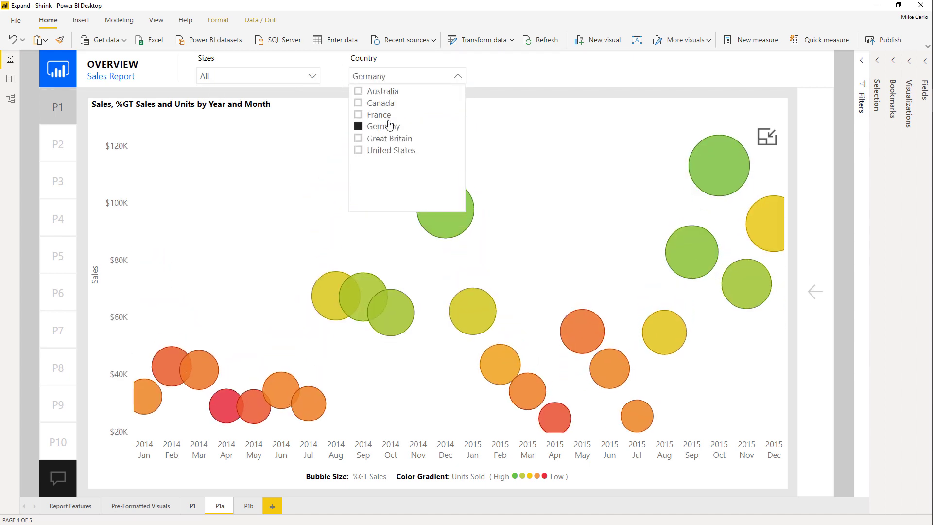
pyautogui.click(386, 139)
pyautogui.click(385, 141)
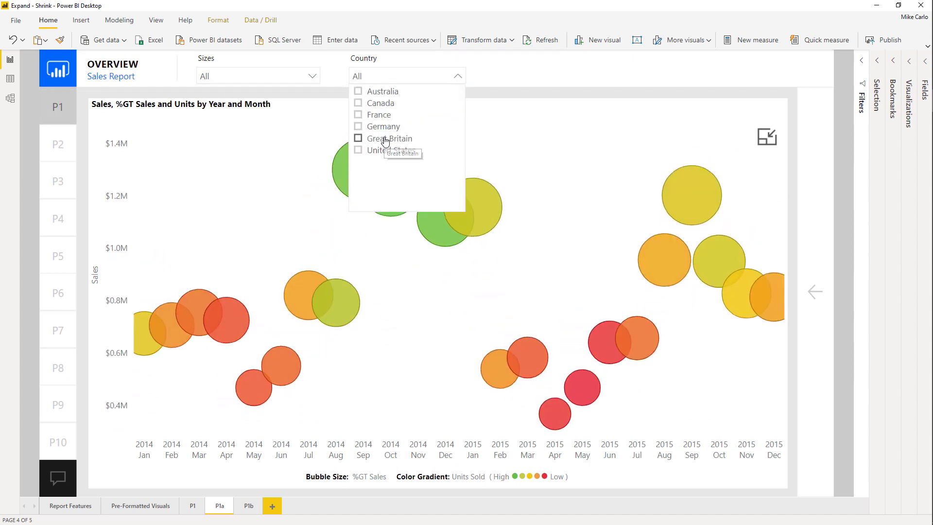
pyautogui.click(458, 77)
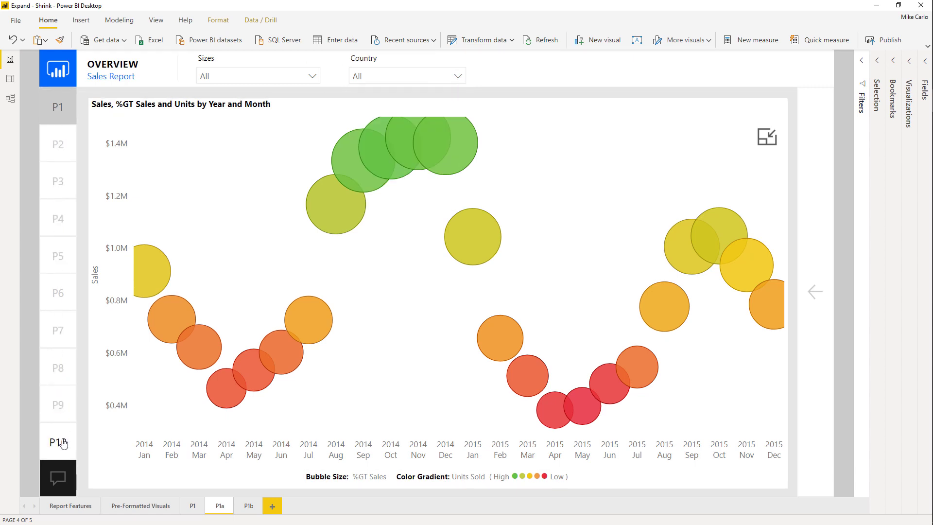
# Show and hide the pop-out slicers beside the expanded bubble chart, and shrink the chart back to the standard layout
pyautogui.click(824, 193)
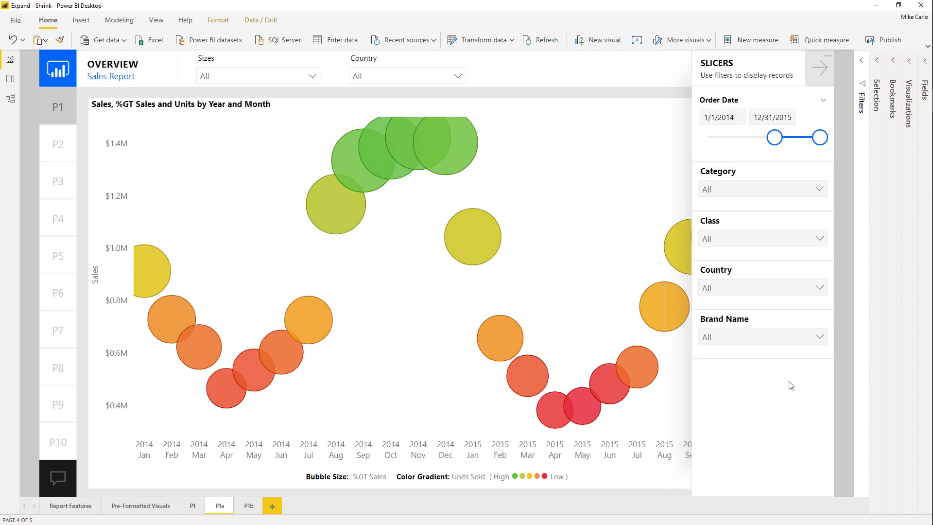
pyautogui.click(820, 68)
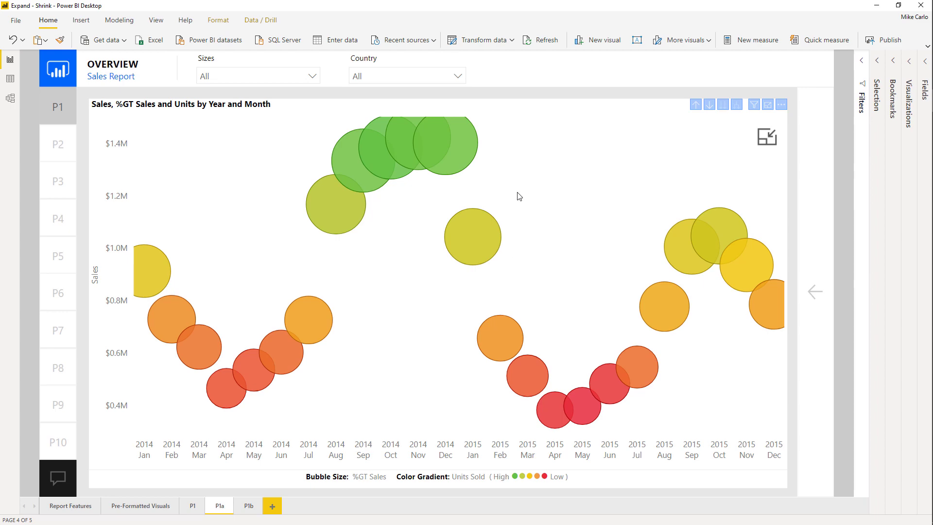
pyautogui.click(765, 139)
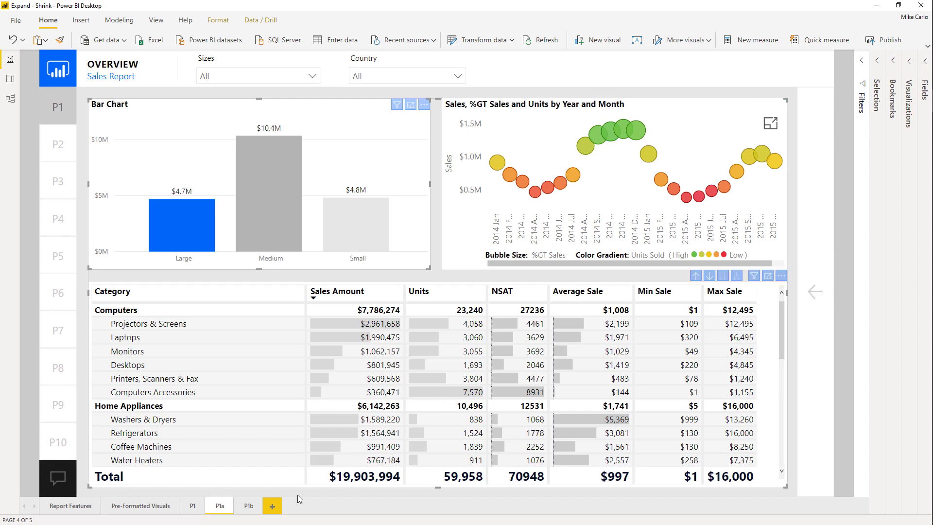
# Open report page P1b and expand the Selection and Bookmarks panes
pyautogui.click(248, 506)
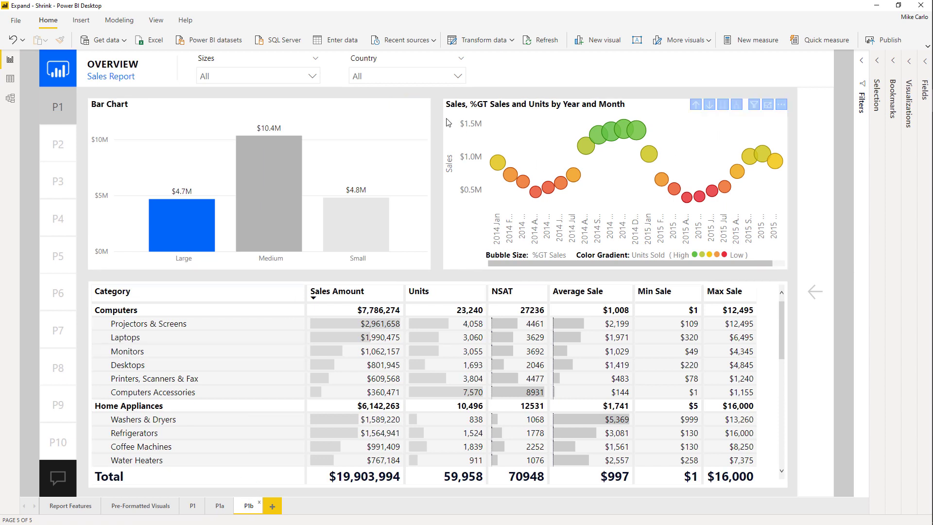
pyautogui.click(155, 22)
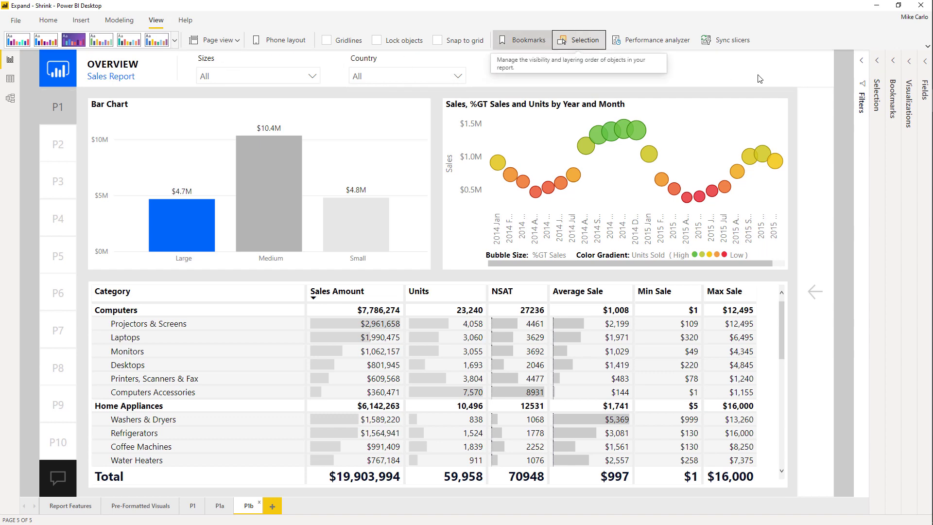
pyautogui.click(883, 62)
pyautogui.click(893, 62)
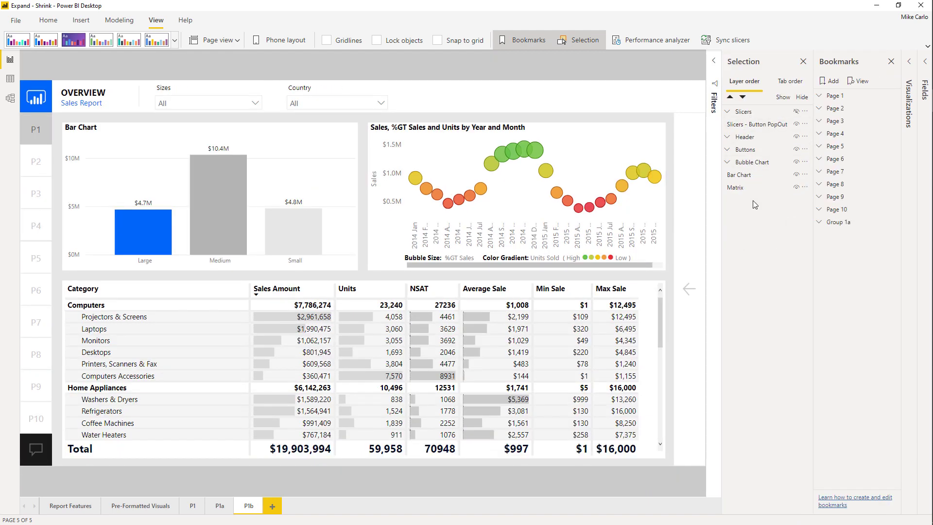
# Examine the page's objects: the Bubble Chart group with its legend and chart, the Bar Chart, and the Matrix
pyautogui.click(761, 164)
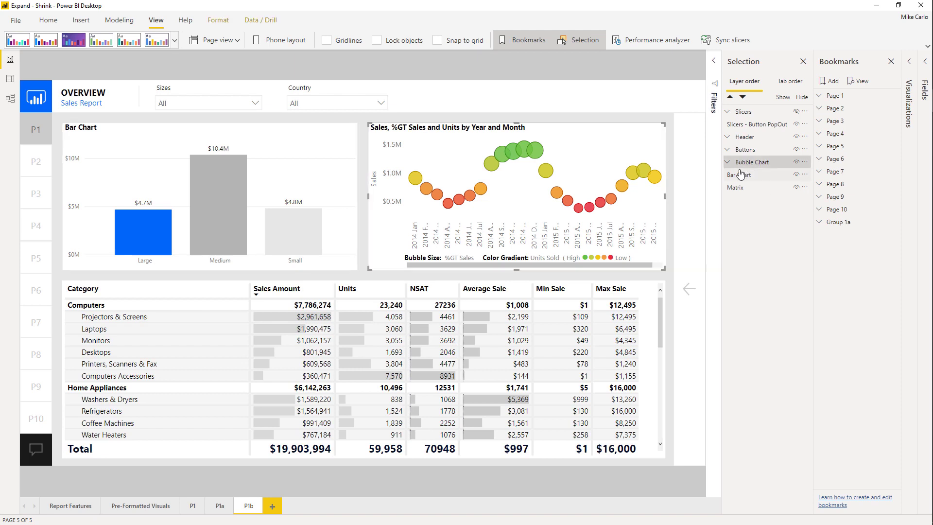
pyautogui.click(727, 162)
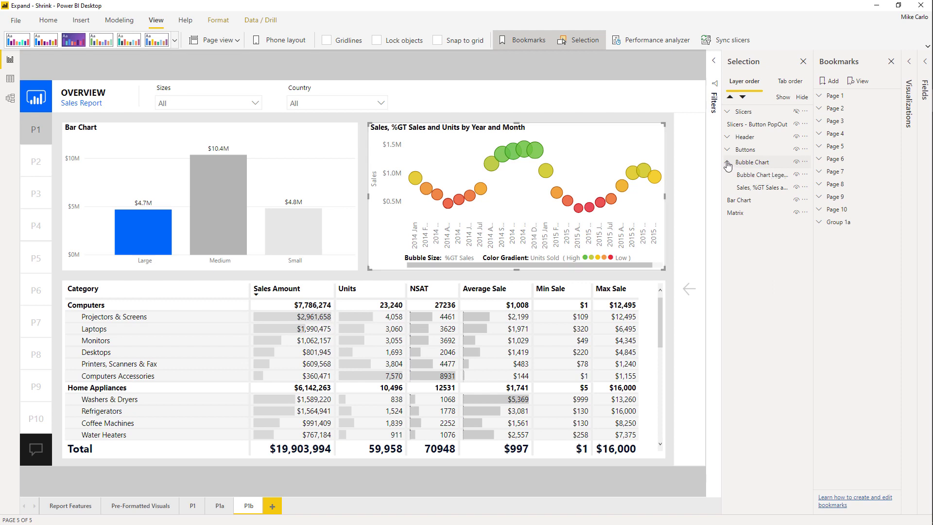
pyautogui.click(756, 176)
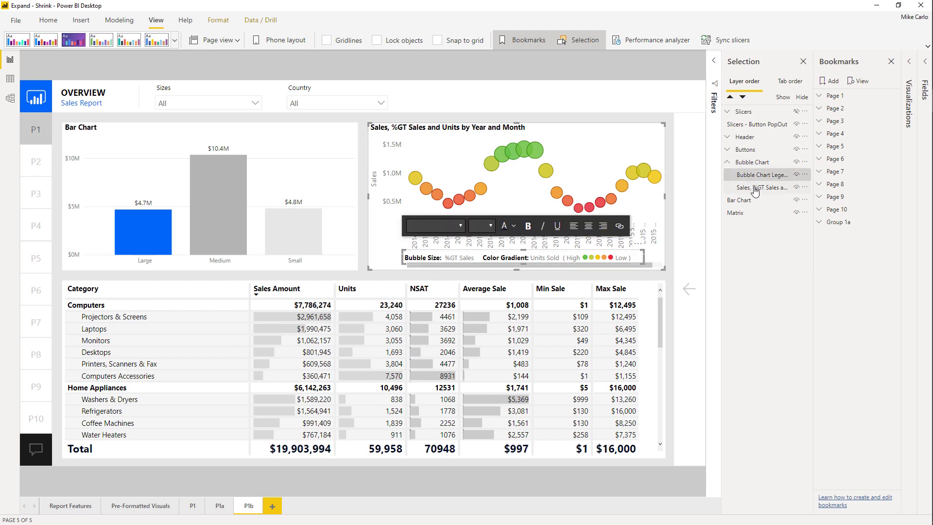
pyautogui.click(756, 188)
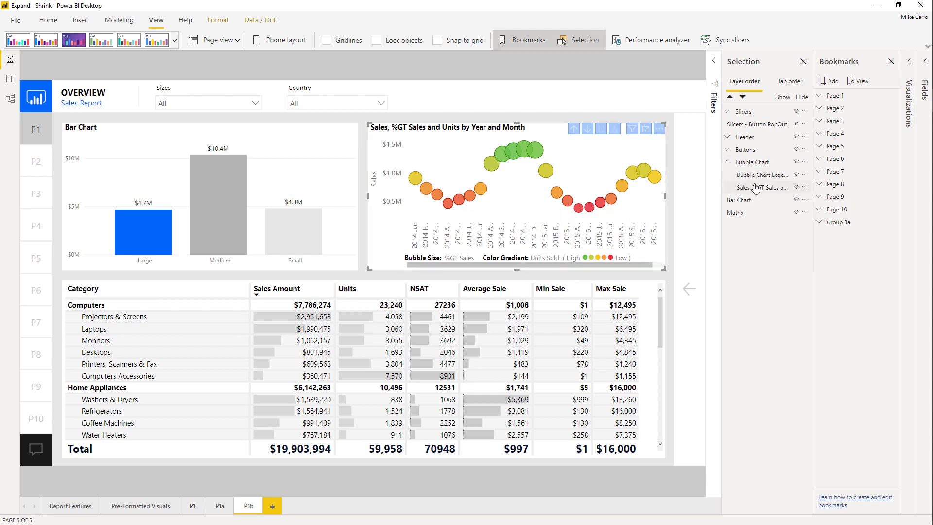
pyautogui.click(726, 162)
pyautogui.click(741, 176)
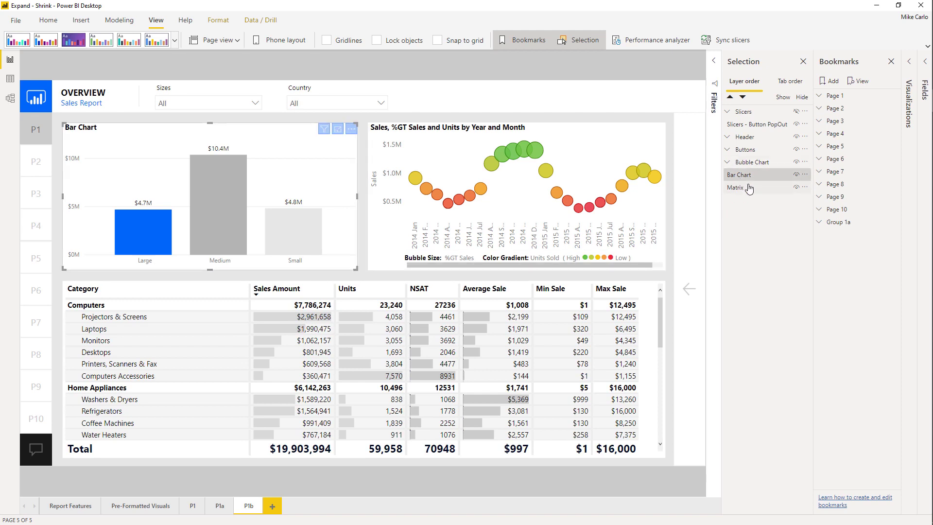
pyautogui.click(751, 189)
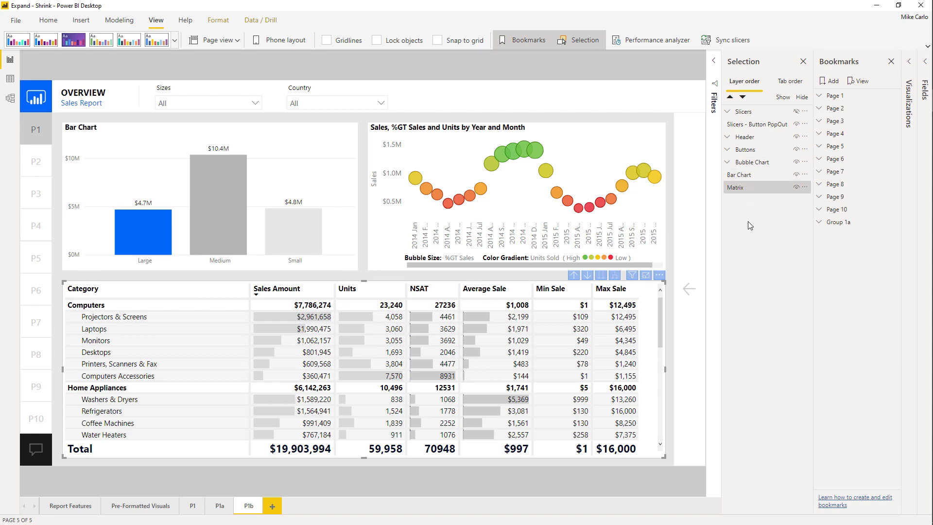
# Group the Bubble Chart, Bar Chart and Matrix together
pyautogui.keyDown('ctrl'); pyautogui.click(747, 163); pyautogui.keyUp('ctrl')
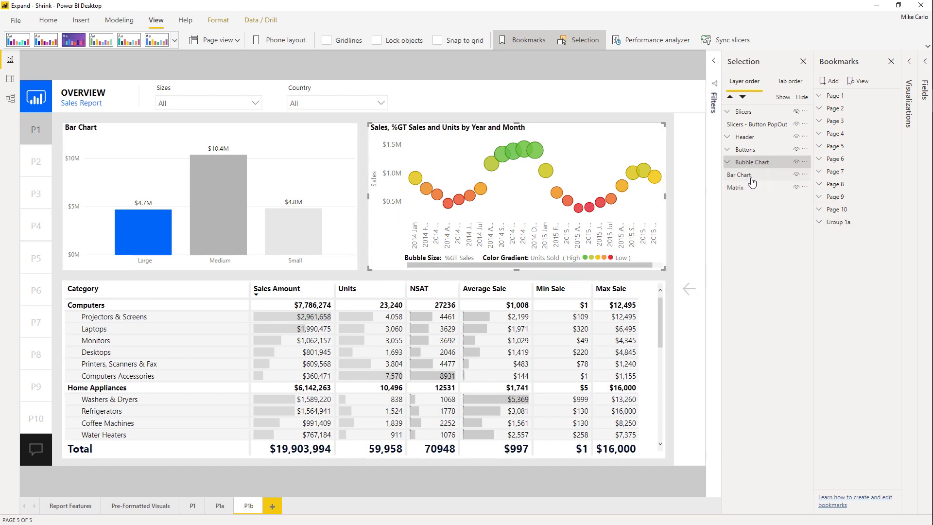
pyautogui.keyDown('ctrl'); pyautogui.click(748, 175); pyautogui.keyUp('ctrl')
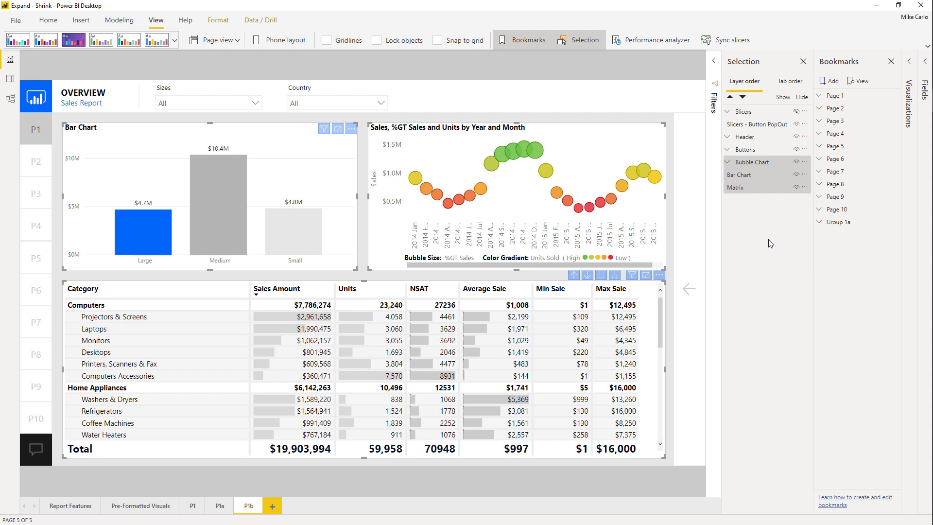
pyautogui.rightClick(763, 166)
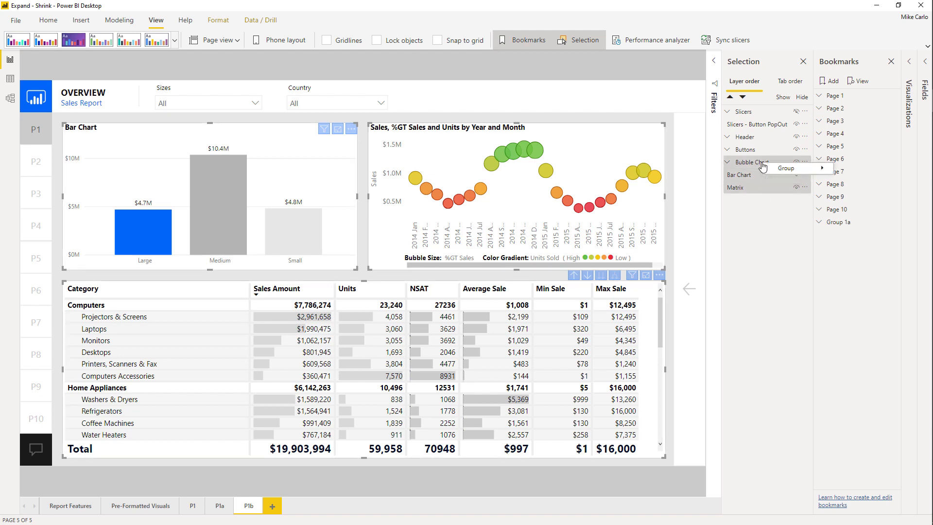
pyautogui.moveTo(794, 167)
pyautogui.click(876, 168)
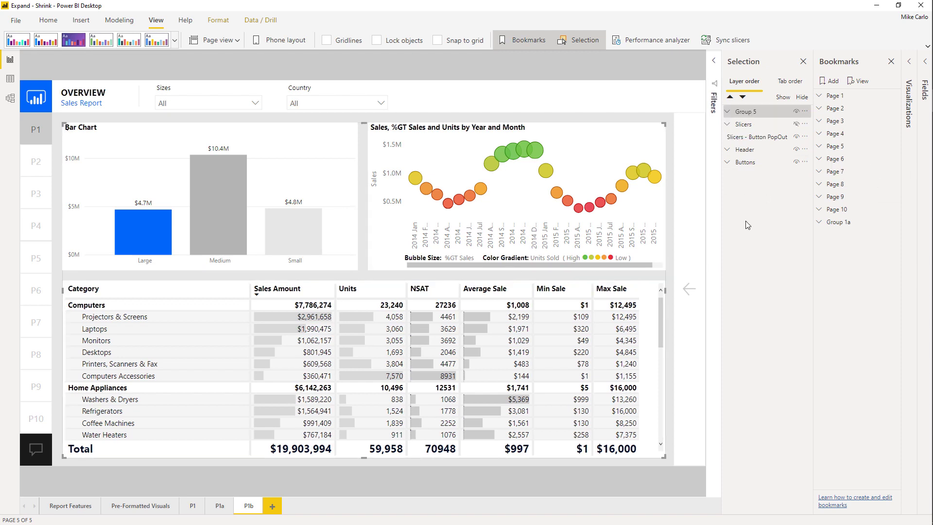
# Rename the new group of visuals Standard View and move it below Buttons in the layer order
pyautogui.click(744, 113)
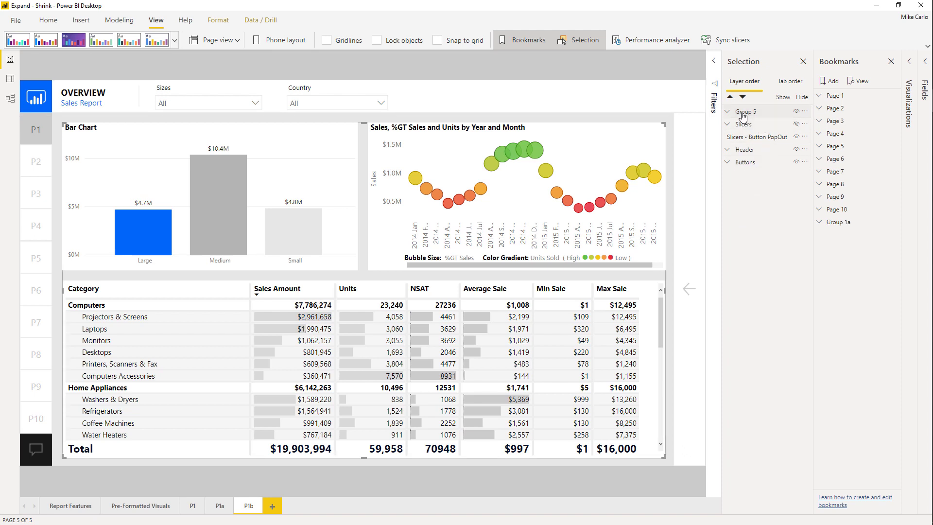
pyautogui.doubleClick(763, 113)
pyautogui.write('Standard View')
pyautogui.press('Return')
pyautogui.moveTo(762, 115); pyautogui.dragTo(757, 166)
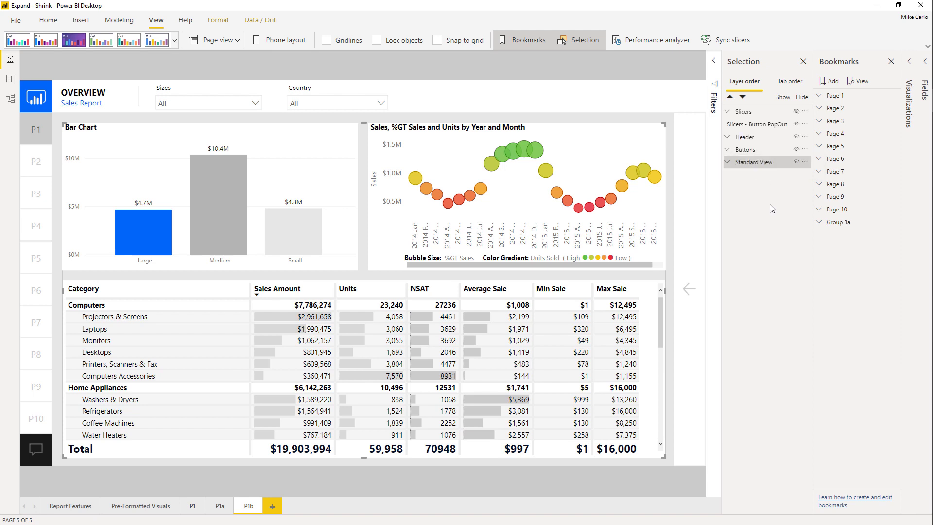
# Check the Standard View group by hiding and showing it, and expand it to inspect its contents
pyautogui.click(791, 170)
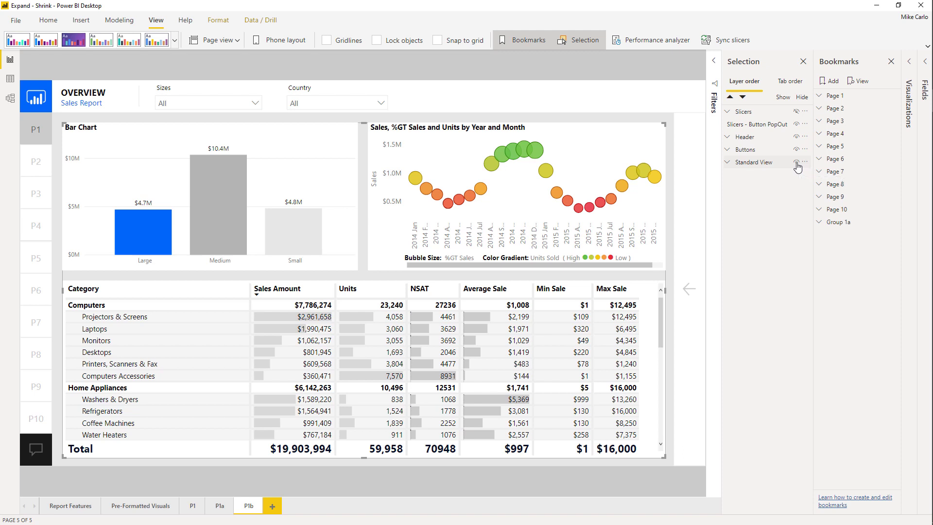
pyautogui.click(796, 162)
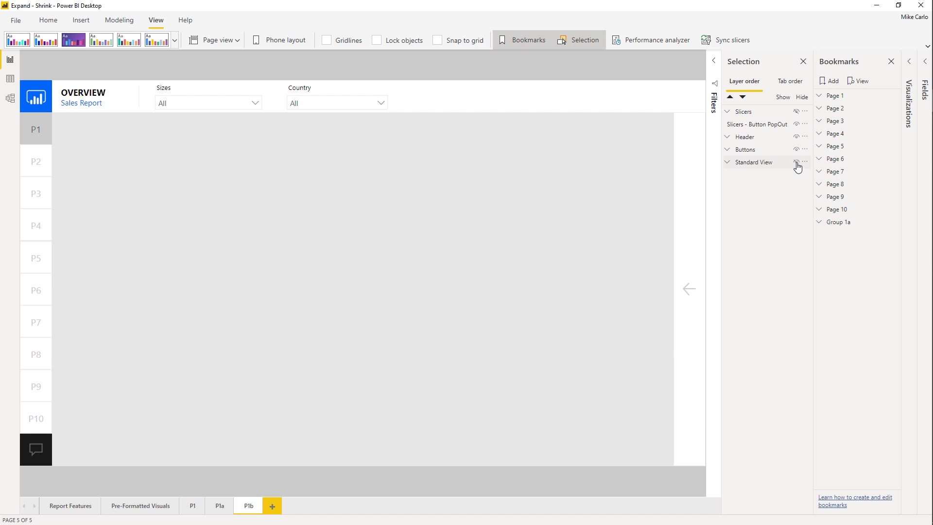
pyautogui.click(796, 162)
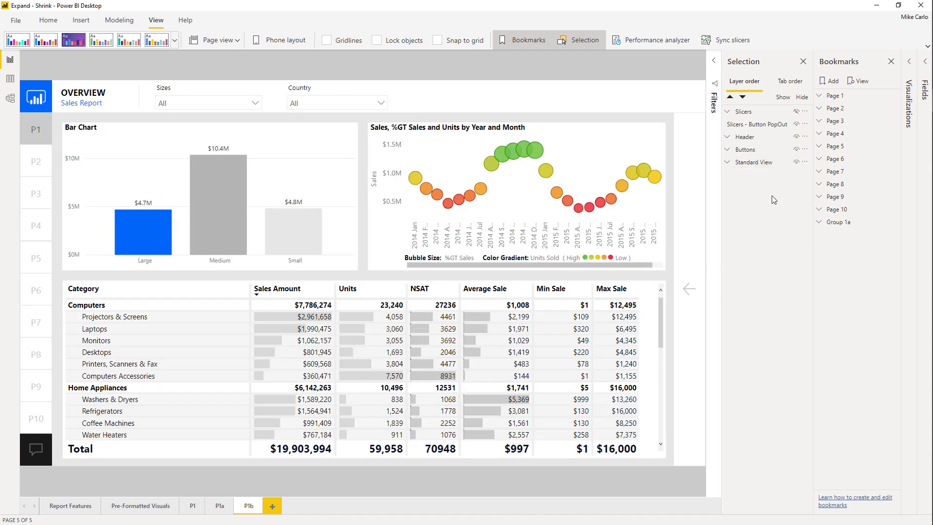
pyautogui.click(727, 163)
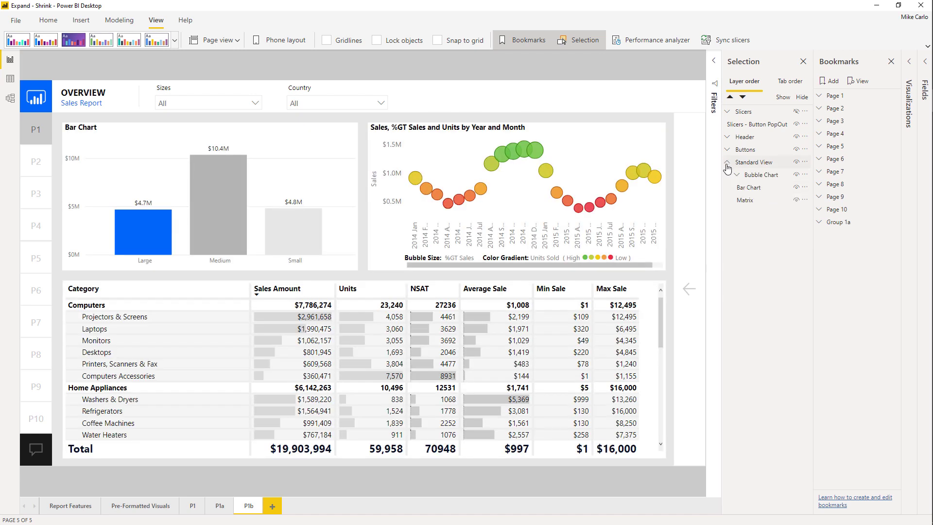
# Duplicate the Bubble Chart group outside Standard View and move the copy below Standard View in the layer order
pyautogui.click(761, 175)
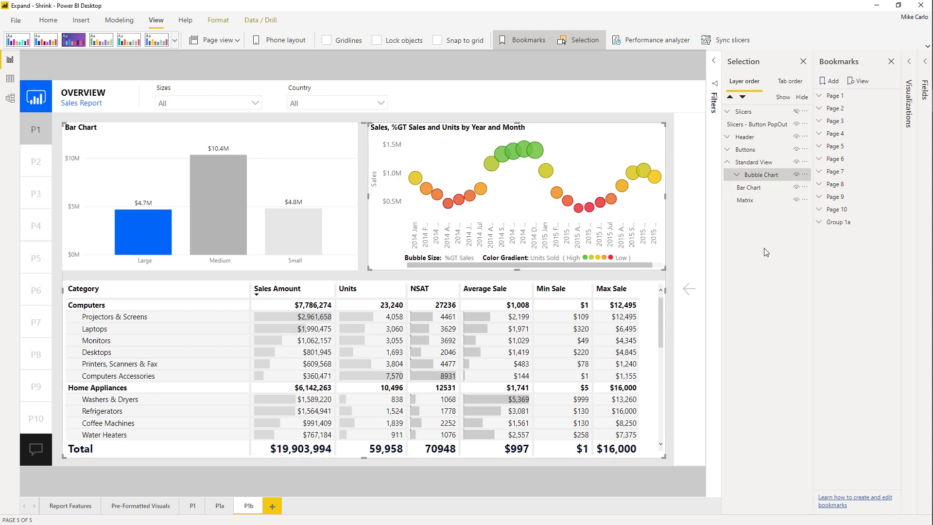
pyautogui.click(726, 162)
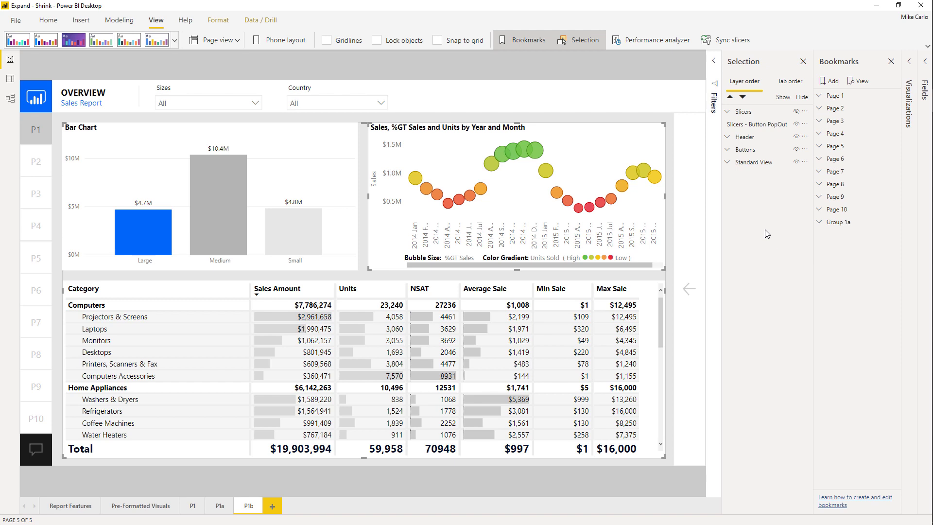
pyautogui.hotkey('ctrl', 'v')
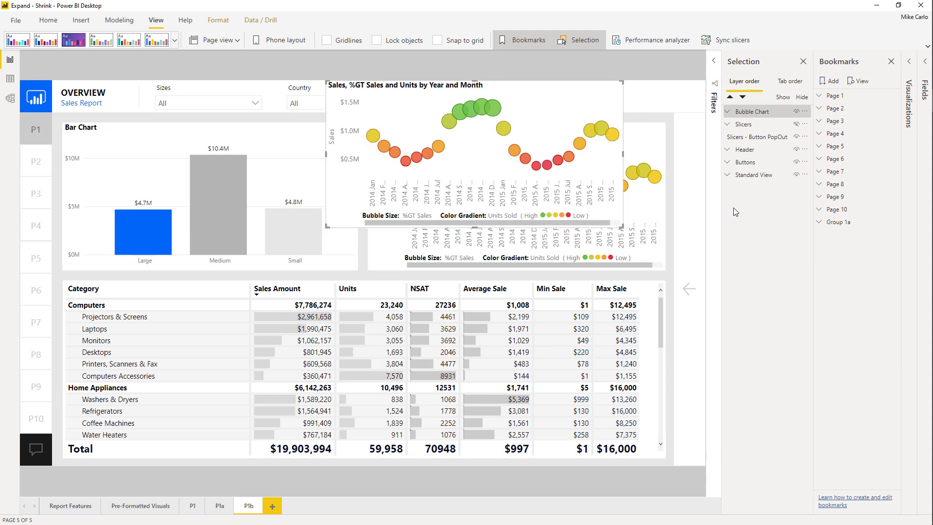
pyautogui.moveTo(751, 112); pyautogui.dragTo(756, 187)
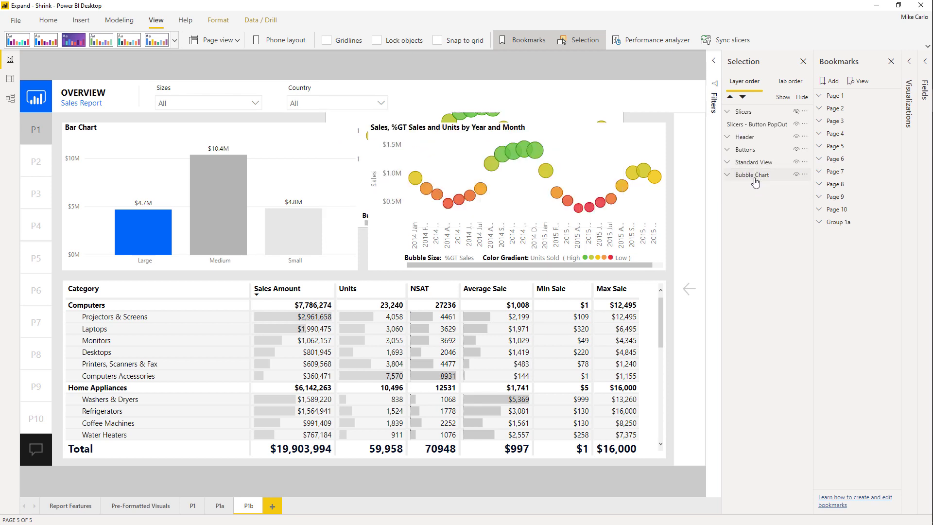
# Hide Standard View and enlarge the copied Bubble Chart group to fill the page's main content area
pyautogui.click(796, 162)
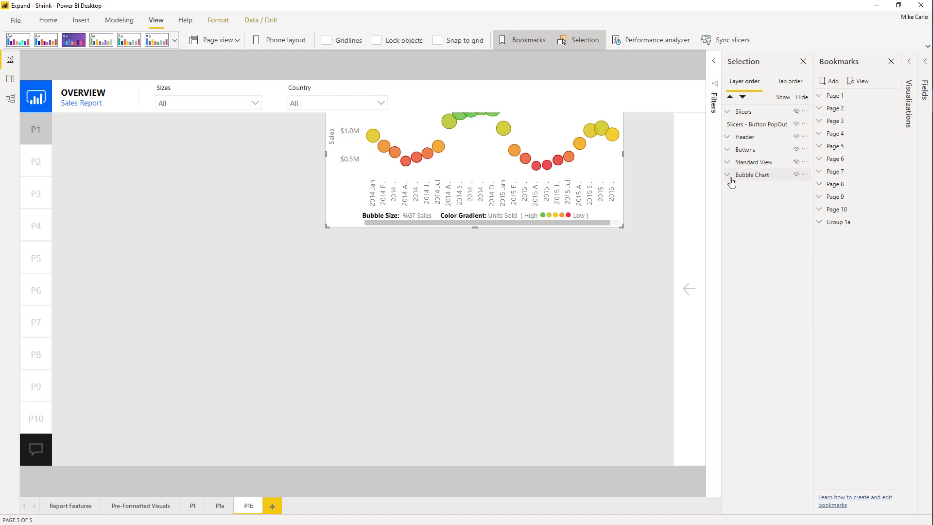
pyautogui.moveTo(334, 221); pyautogui.dragTo(69, 458)
pyautogui.click(319, 418)
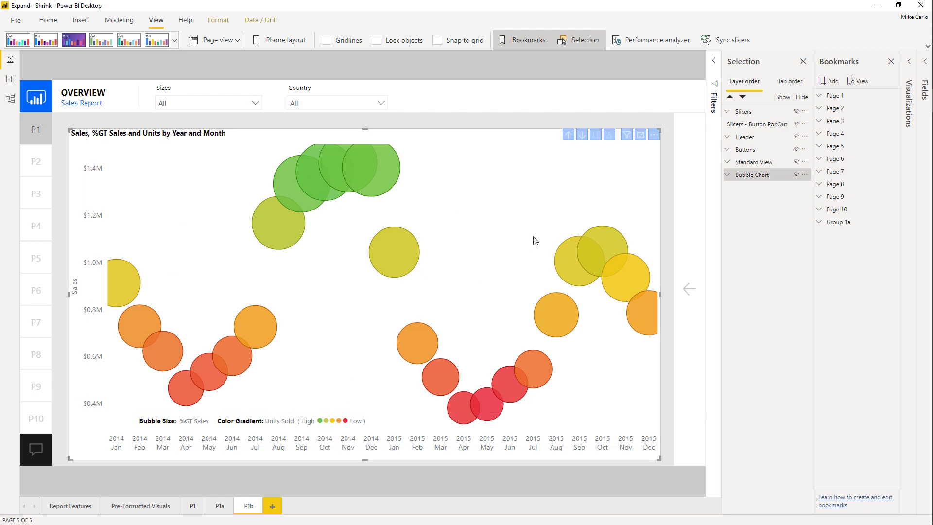
# Move the enlarged chart's legend below the month axis and shorten the chart so the two do not overlap
pyautogui.click(727, 175)
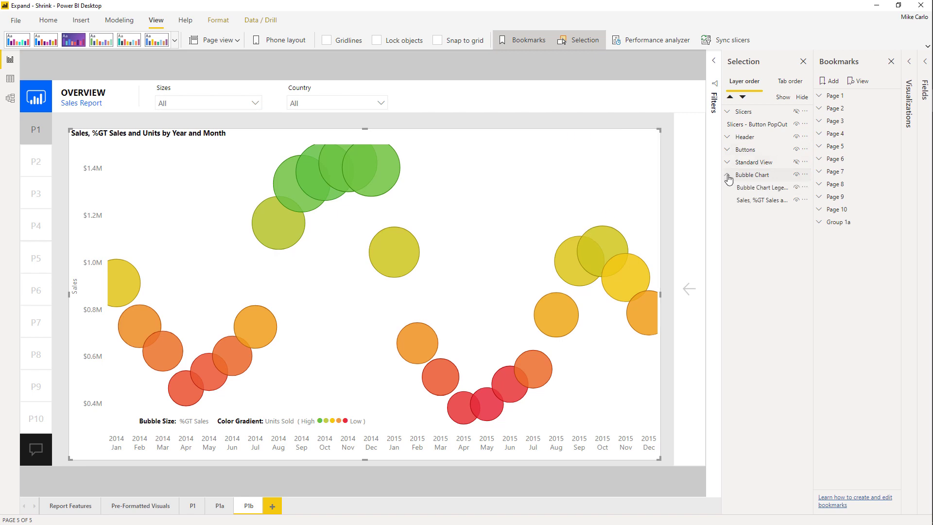
pyautogui.click(342, 419)
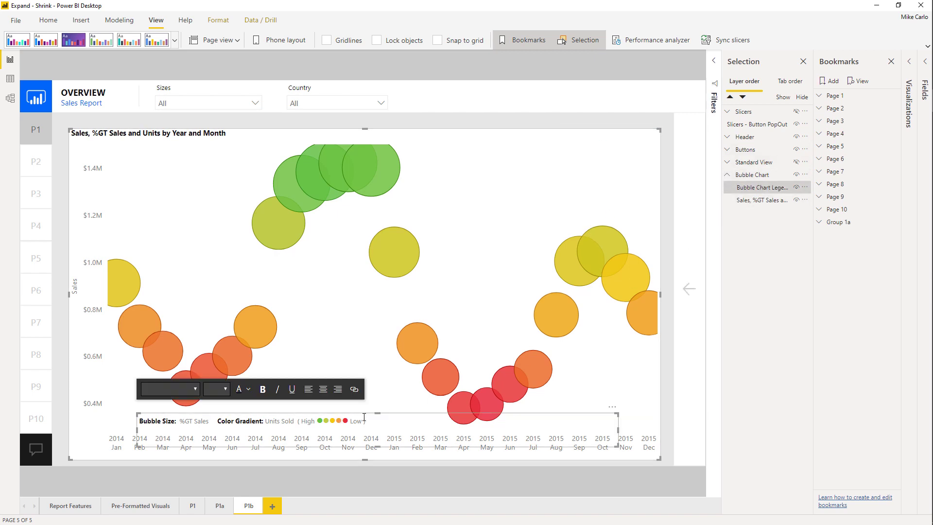
pyautogui.moveTo(377, 420); pyautogui.dragTo(379, 429)
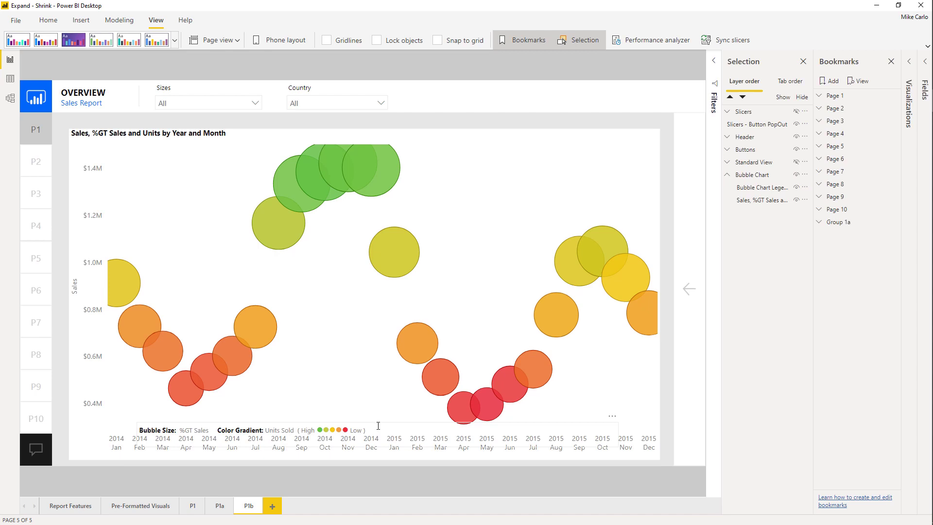
pyautogui.click(379, 427)
pyautogui.click(378, 427)
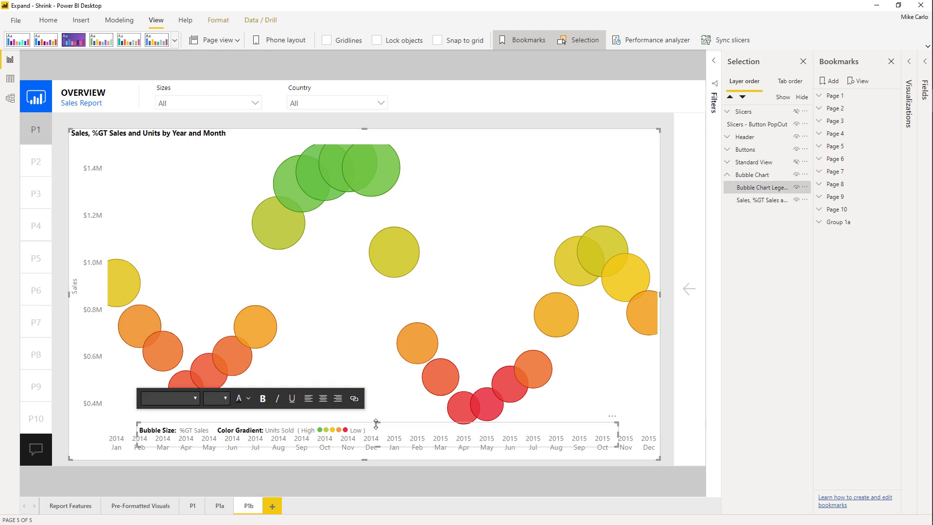
pyautogui.moveTo(379, 427); pyautogui.dragTo(381, 455)
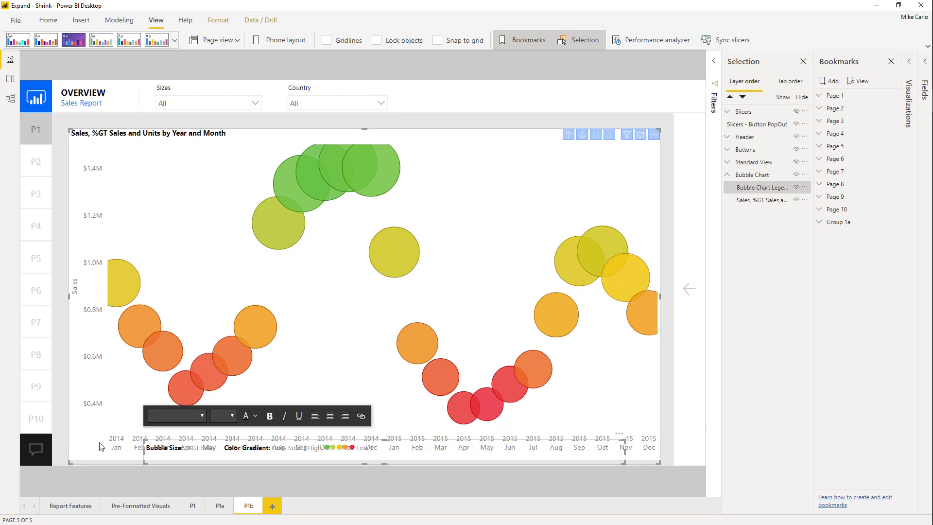
pyautogui.click(73, 454)
pyautogui.moveTo(70, 458); pyautogui.dragTo(69, 439)
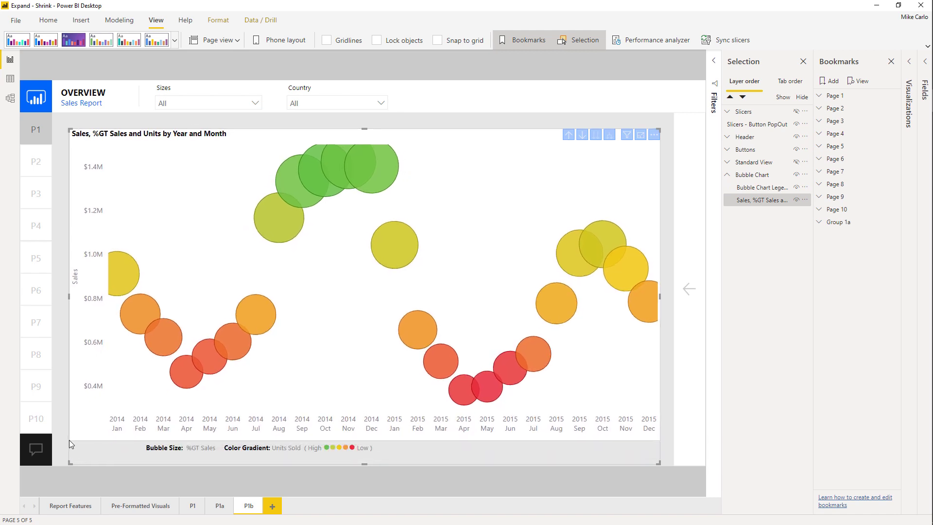
# Narrow the legend text box to fit its text and center it beneath the chart
pyautogui.click(289, 448)
pyautogui.moveTo(388, 447); pyautogui.dragTo(387, 446)
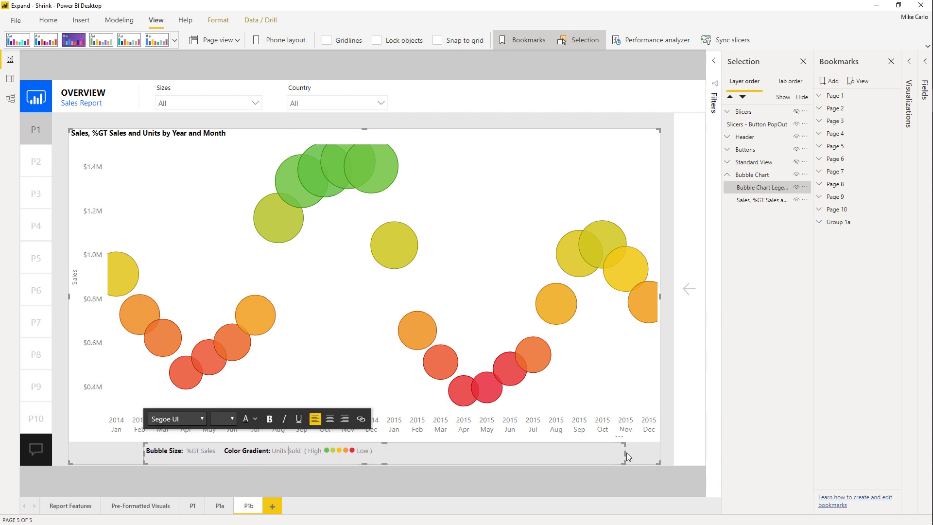
pyautogui.moveTo(624, 452); pyautogui.dragTo(393, 456)
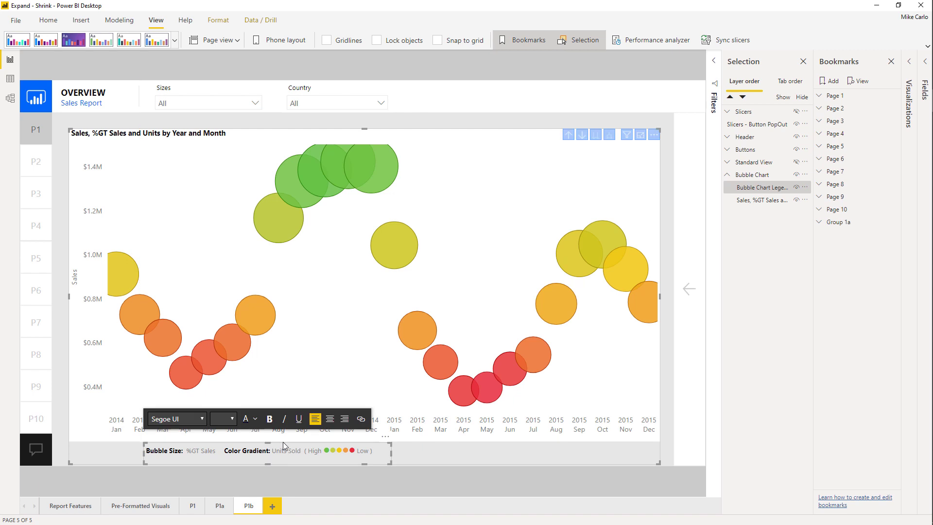
pyautogui.moveTo(277, 449); pyautogui.dragTo(397, 447)
pyautogui.click(231, 459)
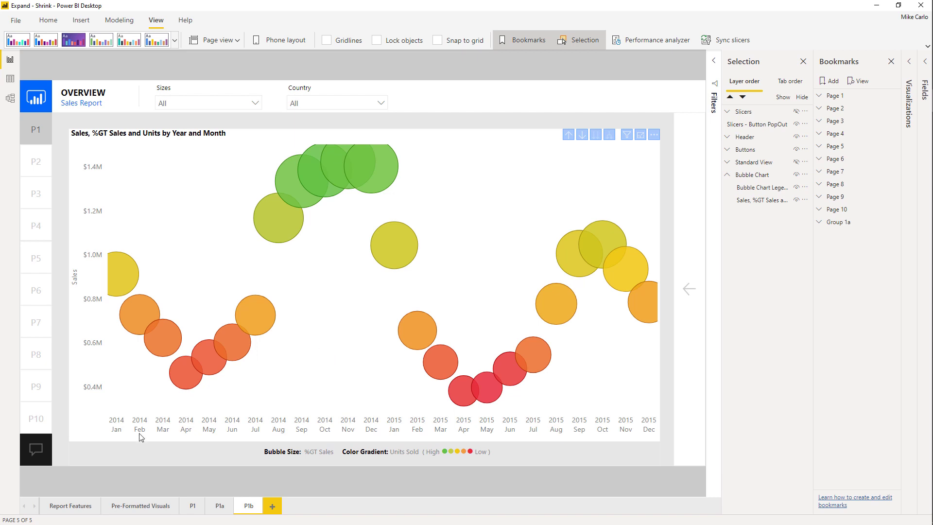
# Raise the legend box's lower edge and extend its upper edge slightly so the text fits without scrolling
pyautogui.click(255, 403)
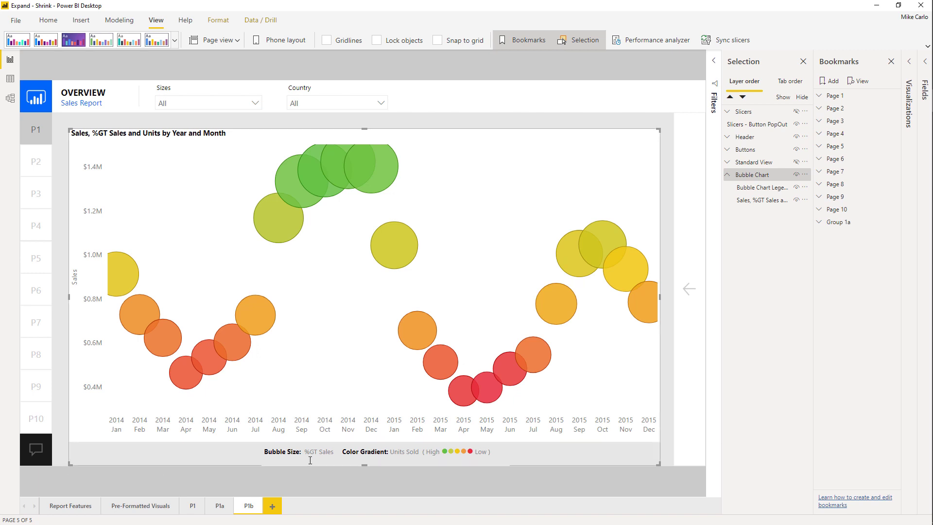
pyautogui.click(388, 449)
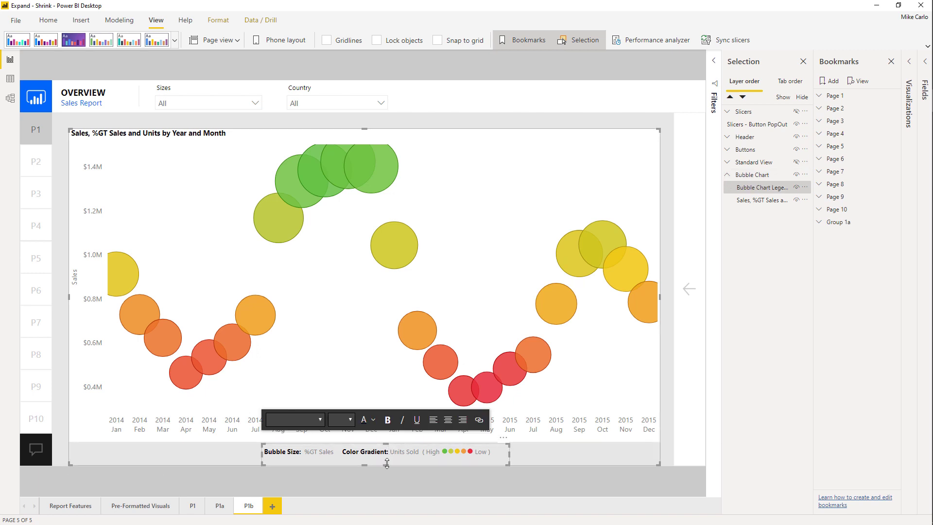
pyautogui.moveTo(389, 449); pyautogui.dragTo(389, 464)
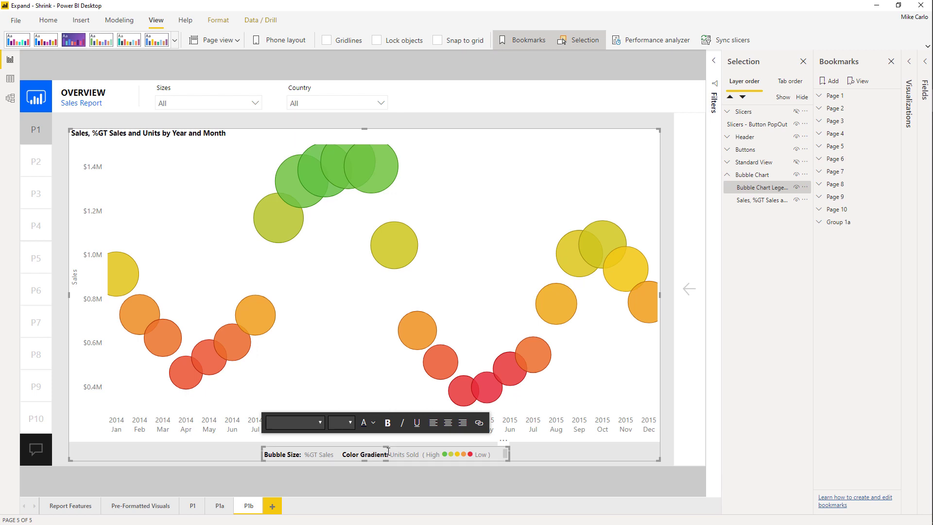
pyautogui.press('Escape')
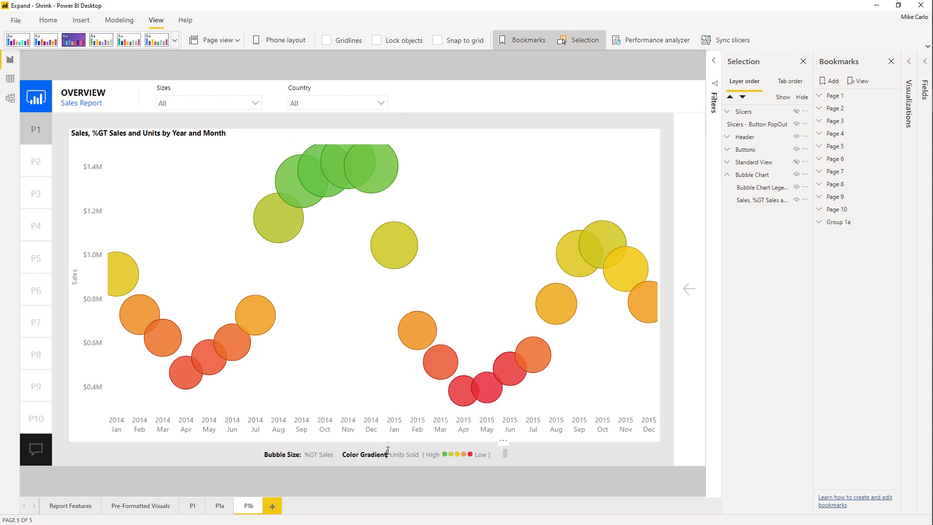
pyautogui.click(388, 450)
pyautogui.click(482, 455)
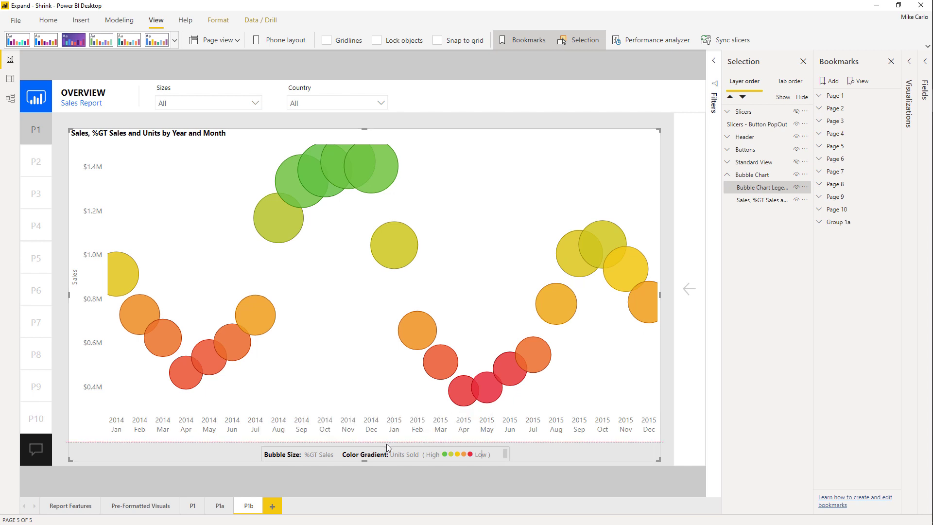
pyautogui.click(388, 450)
pyautogui.click(384, 447)
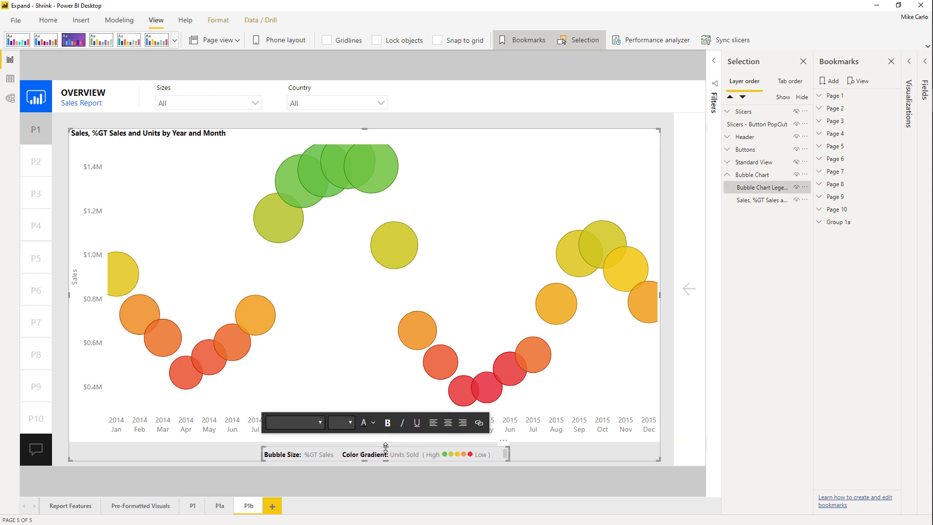
pyautogui.moveTo(386, 445); pyautogui.dragTo(386, 442)
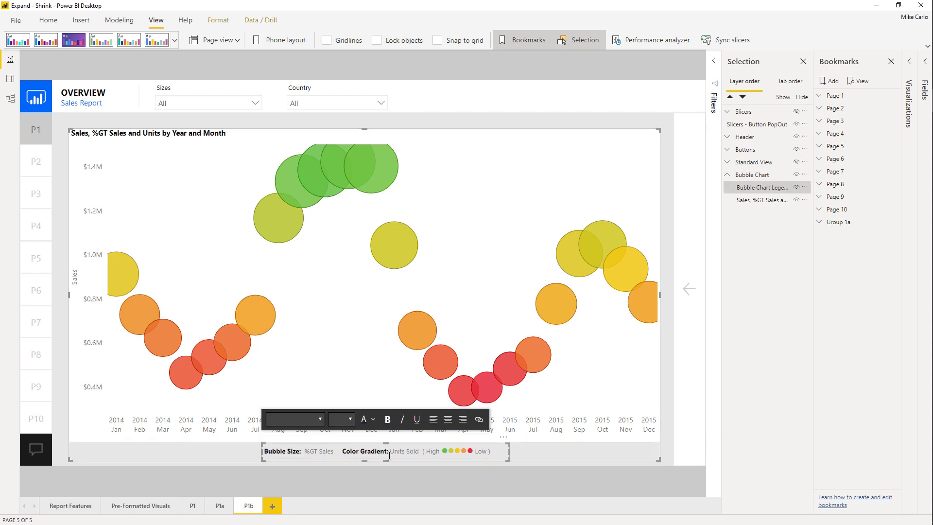
pyautogui.click(583, 449)
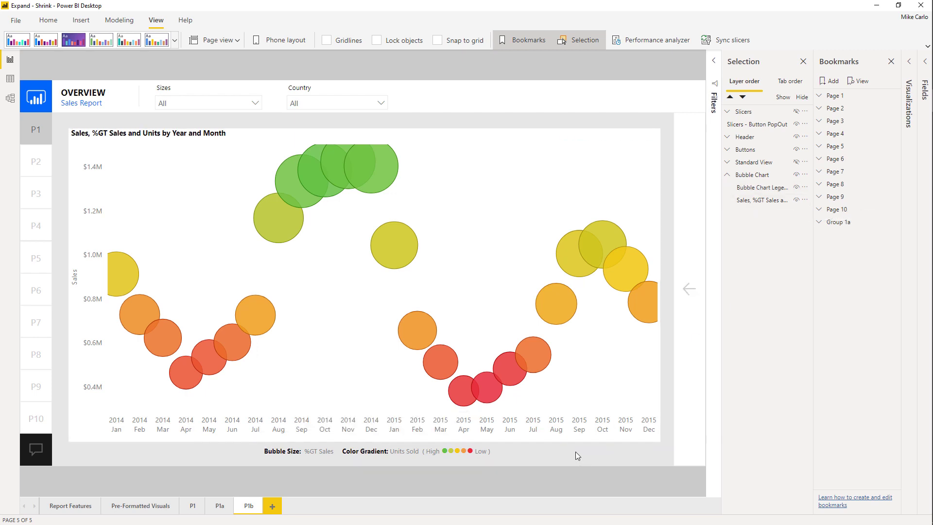
# Turn on the background of the enlarged Bubble Chart group and set its transparency to 0%
pyautogui.click(575, 395)
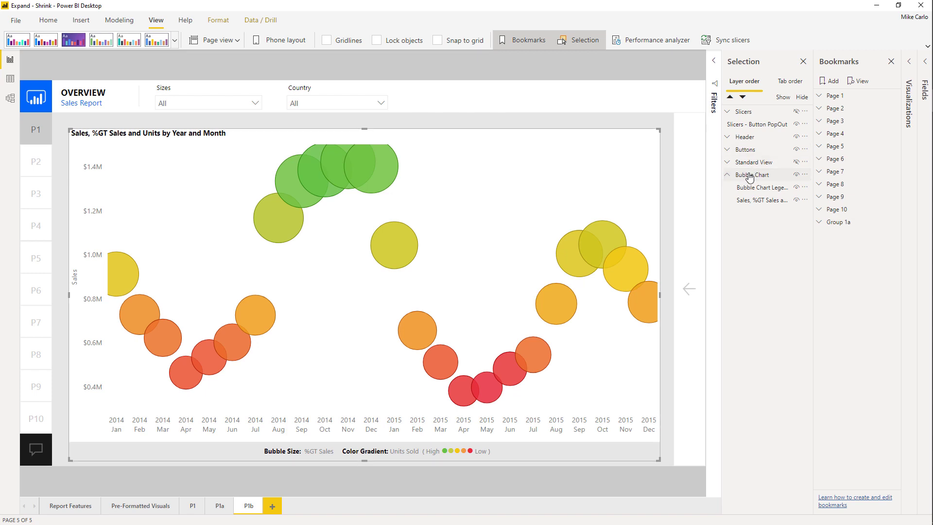
pyautogui.click(910, 63)
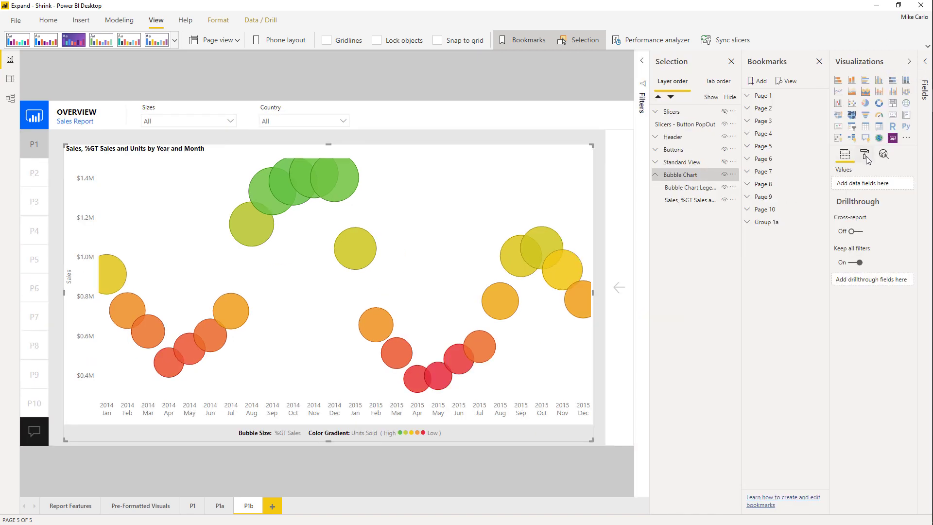
pyautogui.click(866, 158)
pyautogui.click(896, 191)
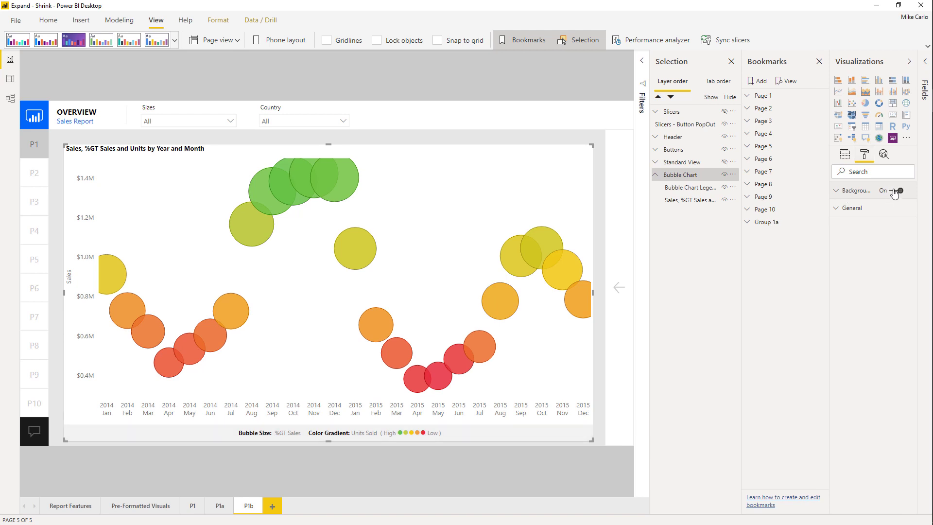
pyautogui.click(841, 194)
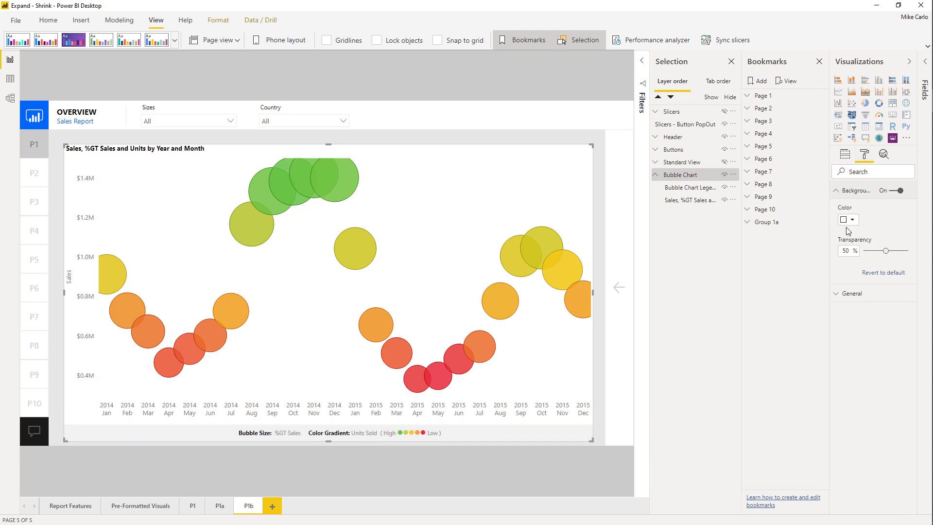
pyautogui.moveTo(885, 251); pyautogui.dragTo(862, 253)
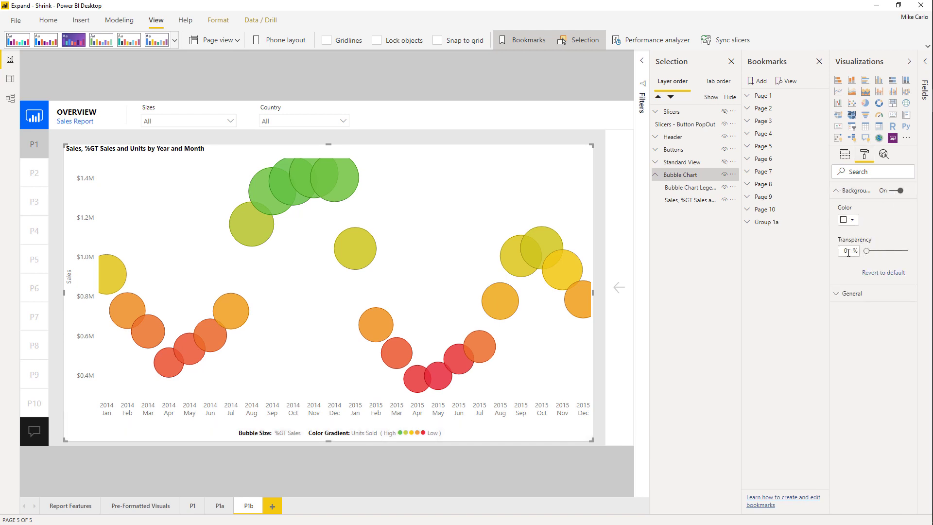
pyautogui.click(257, 469)
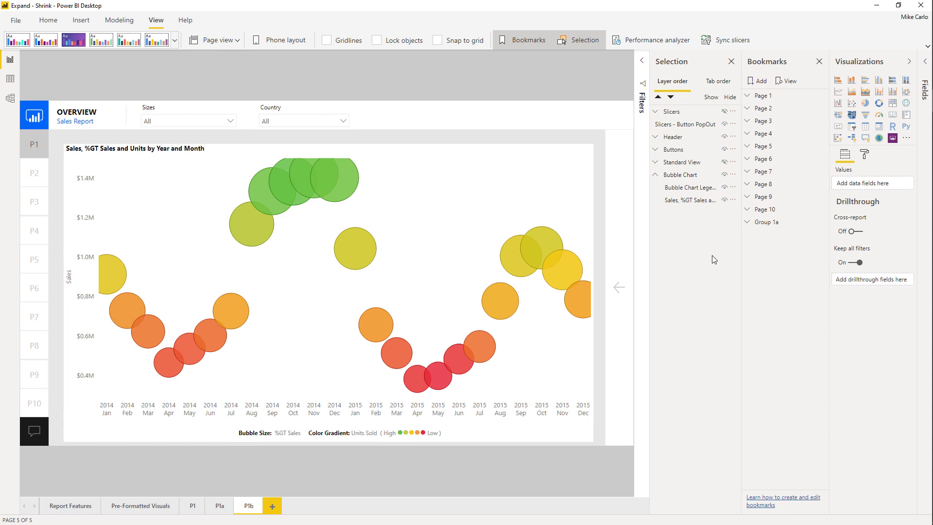
# Move the enlarged Bubble Chart group above Standard View in the layer order and show Standard View again
pyautogui.click(655, 175)
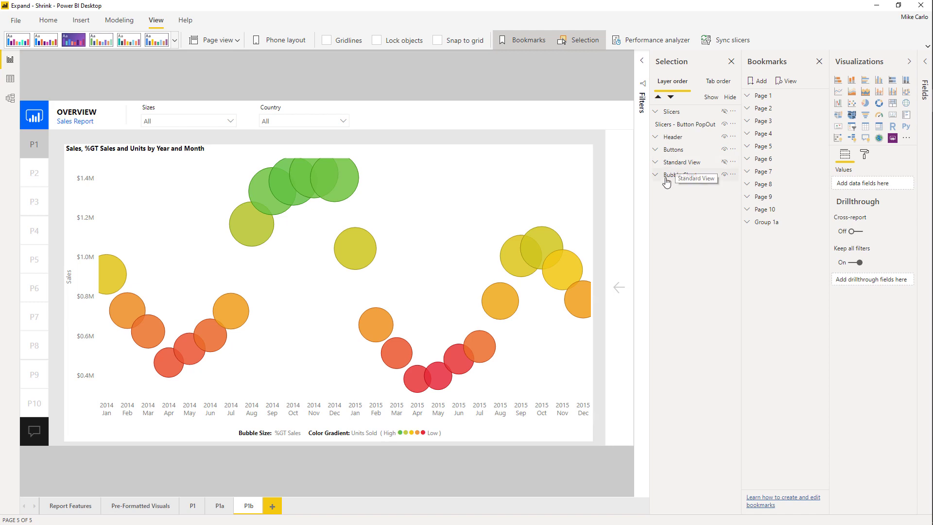
pyautogui.moveTo(685, 176); pyautogui.dragTo(686, 170)
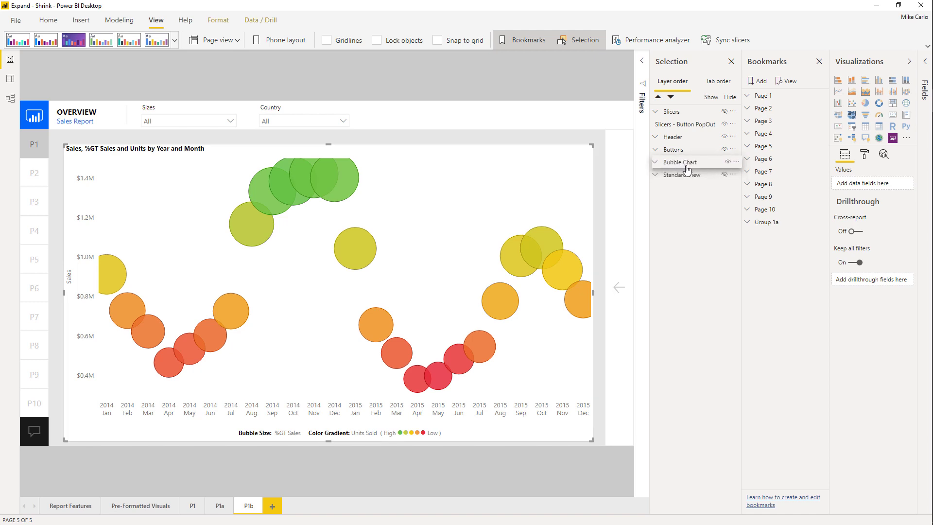
pyautogui.click(724, 175)
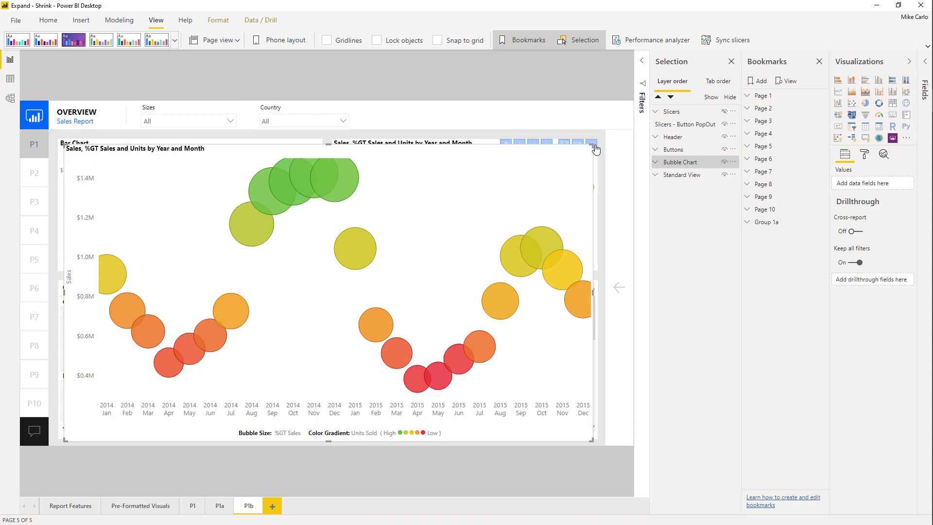
# Resize the enlarged Bubble Chart group so its edges fully cover the Standard View visuals behind it
pyautogui.moveTo(592, 144); pyautogui.dragTo(595, 140)
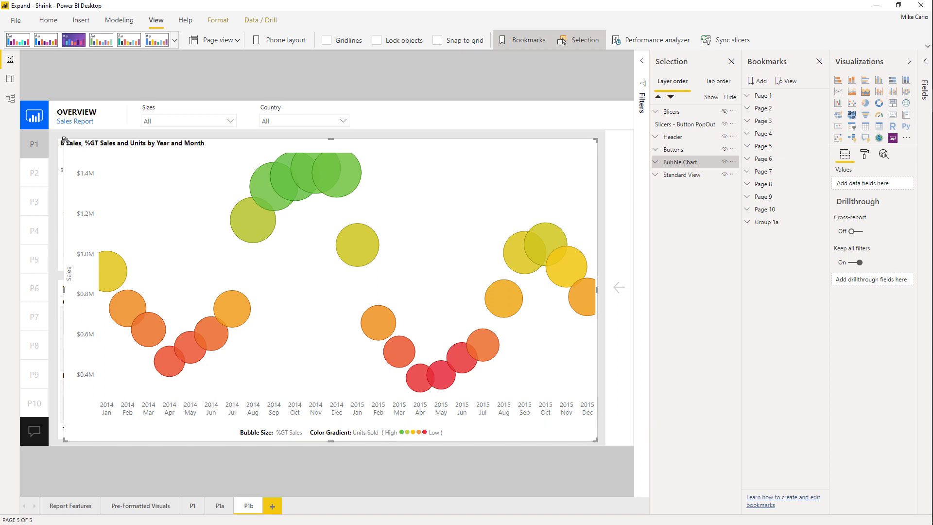
pyautogui.moveTo(65, 140); pyautogui.dragTo(59, 140)
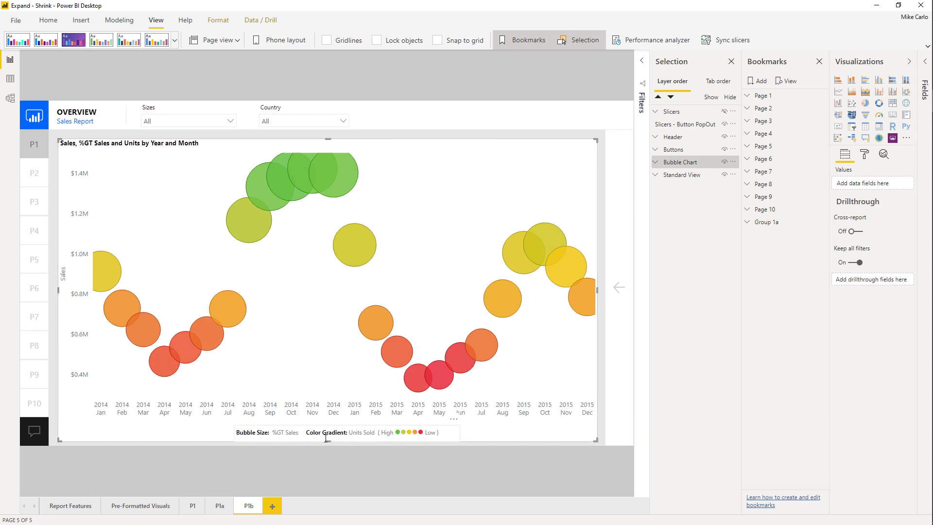
pyautogui.moveTo(330, 437); pyautogui.dragTo(331, 438)
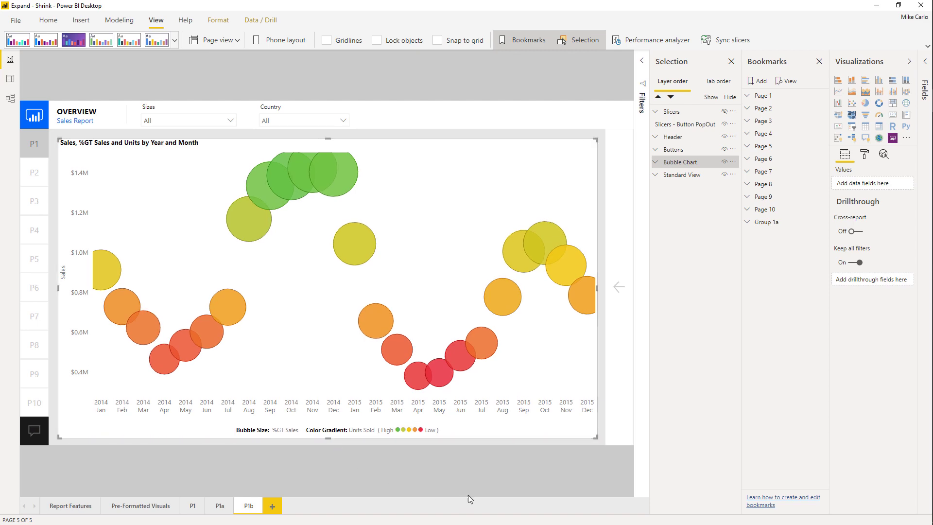
# Toggle the visibility of the enlarged Bubble Chart group to check its coverage of the Standard View visuals
pyautogui.click(724, 162)
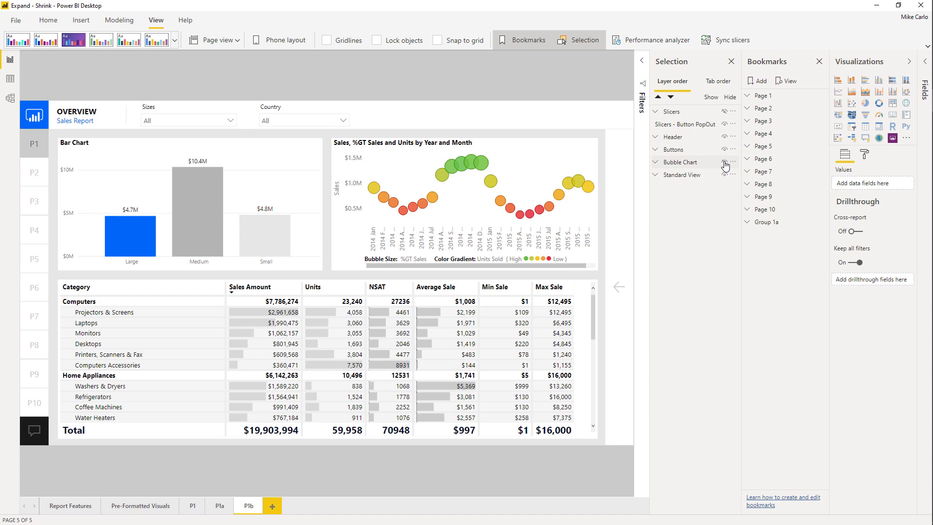
pyautogui.click(724, 162)
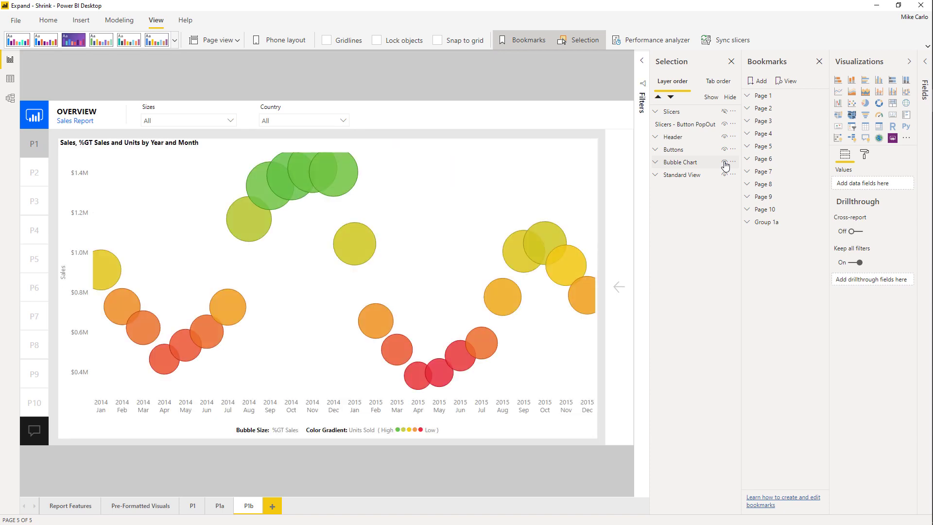
pyautogui.click(724, 163)
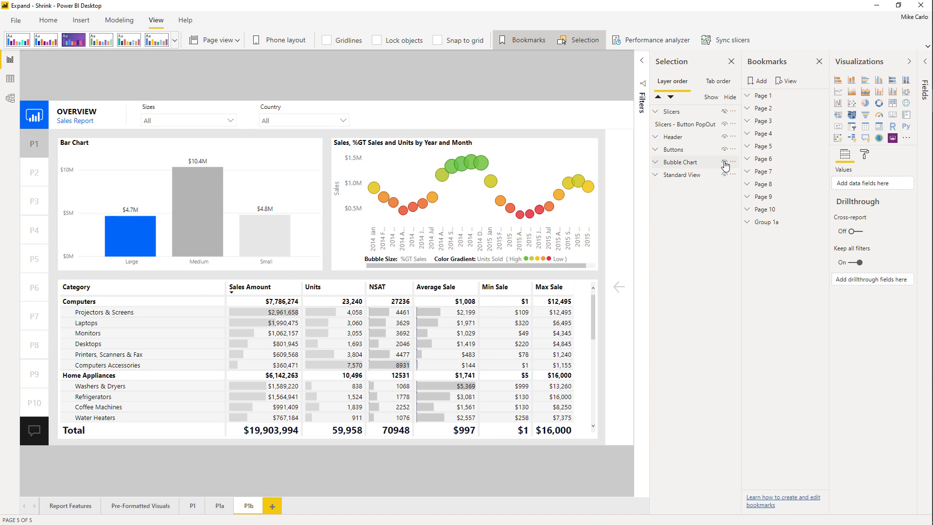
# Move the enlarged Bubble Chart group below Standard View in the layer order and hide it
pyautogui.click(724, 165)
pyautogui.moveTo(673, 165)
pyautogui.mouseDown()
pyautogui.moveTo(674, 184)
pyautogui.moveTo(676, 175)
pyautogui.mouseUp()
pyautogui.click(724, 175)
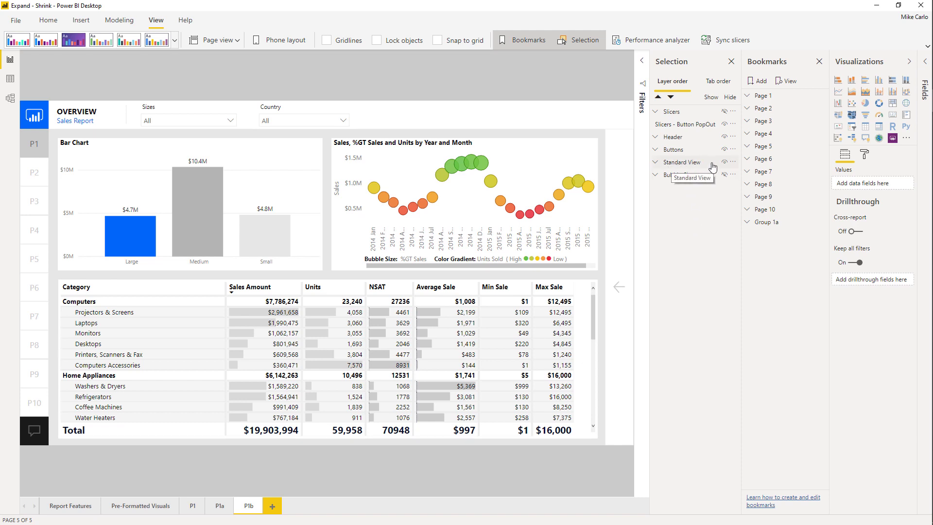
# Add a bookmark with the Standard View and Bubble Chart groups both selected, and name it "P1b - Standard View On"
pyautogui.click(678, 165)
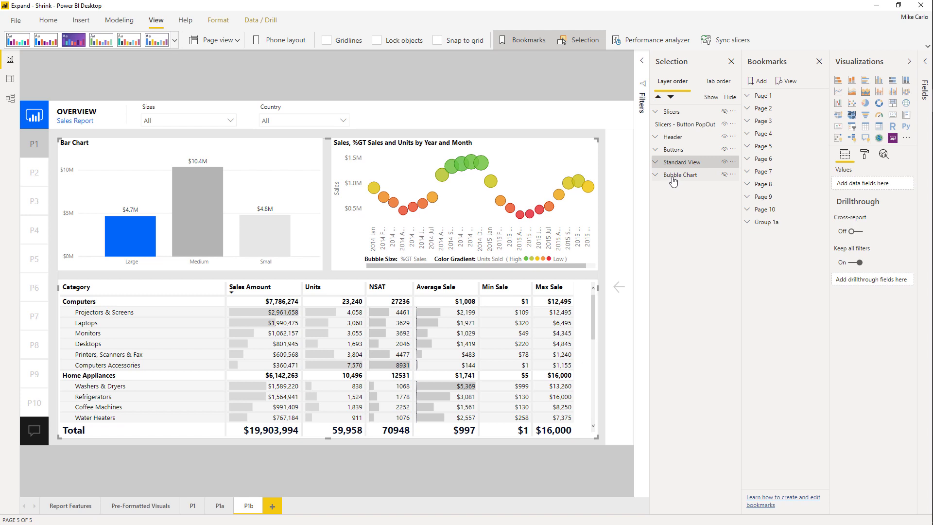
pyautogui.keyDown('ctrl'); pyautogui.click(672, 178); pyautogui.keyUp('ctrl')
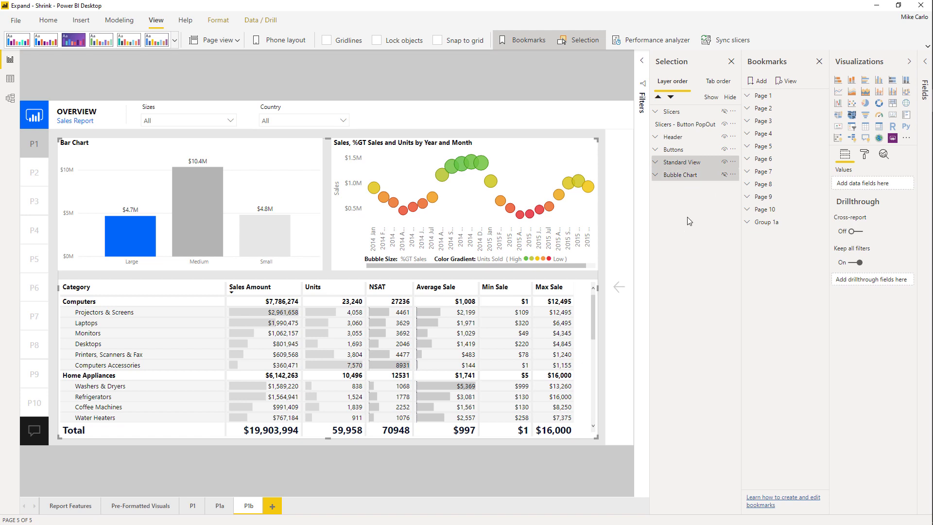
pyautogui.click(755, 81)
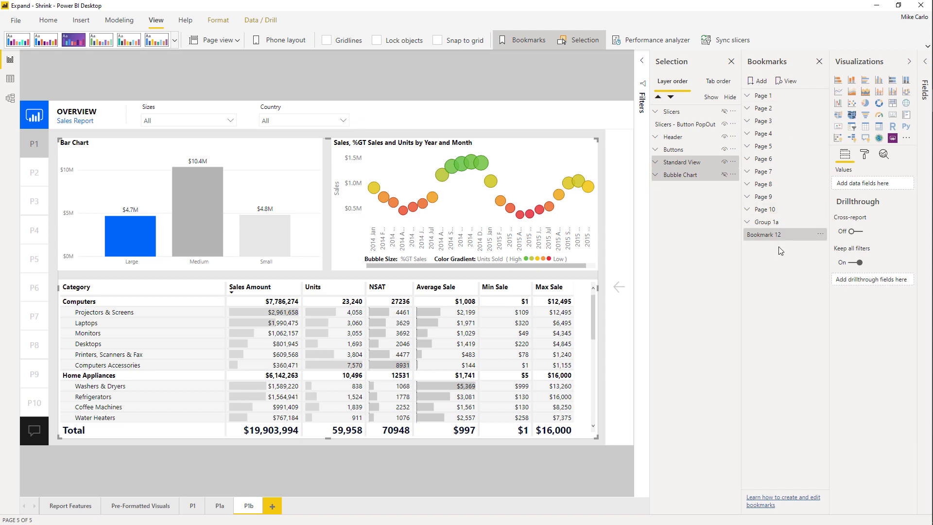
pyautogui.doubleClick(772, 240)
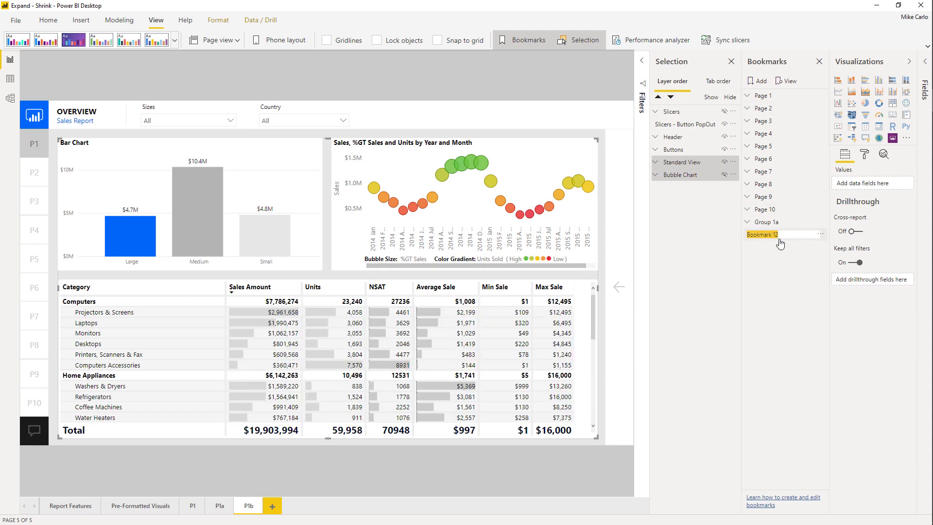
pyautogui.write('p')
pyautogui.press('Return')
pyautogui.click(780, 243)
pyautogui.click(778, 236)
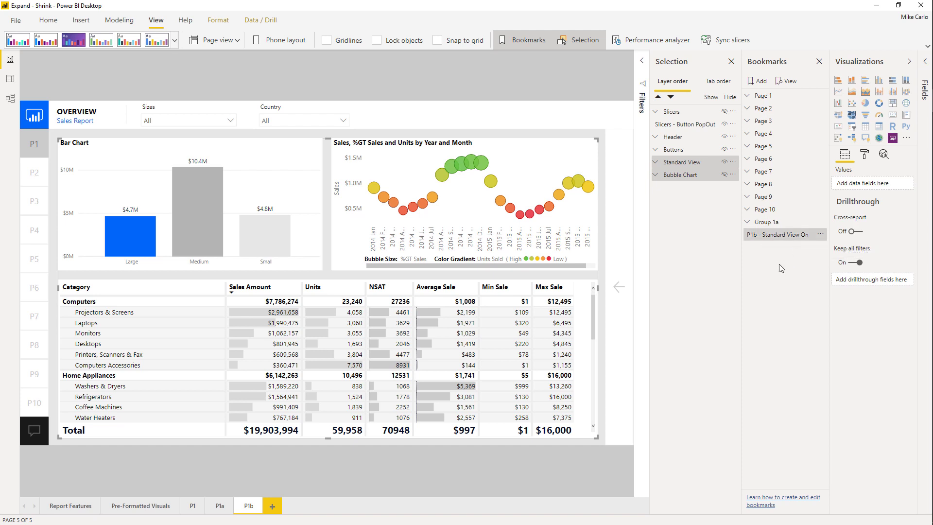
# Hide the Standard View group and show the enlarged Bubble Chart group
pyautogui.keyDown('ctrl'); pyautogui.click(725, 166); pyautogui.keyUp('ctrl')
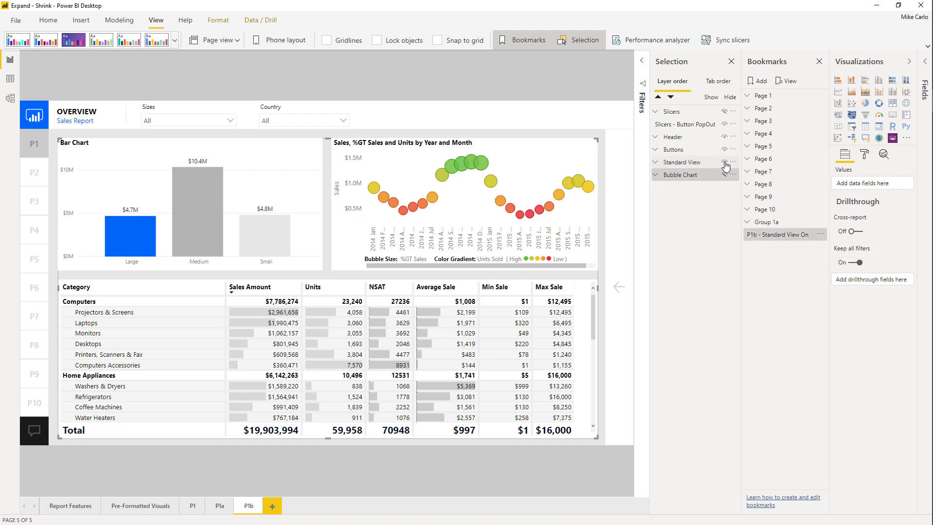
pyautogui.click(724, 163)
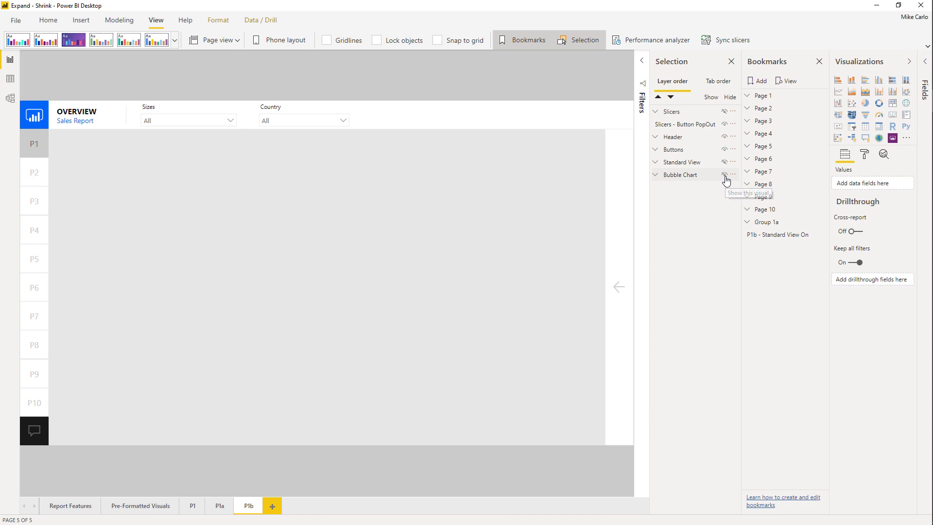
pyautogui.click(724, 175)
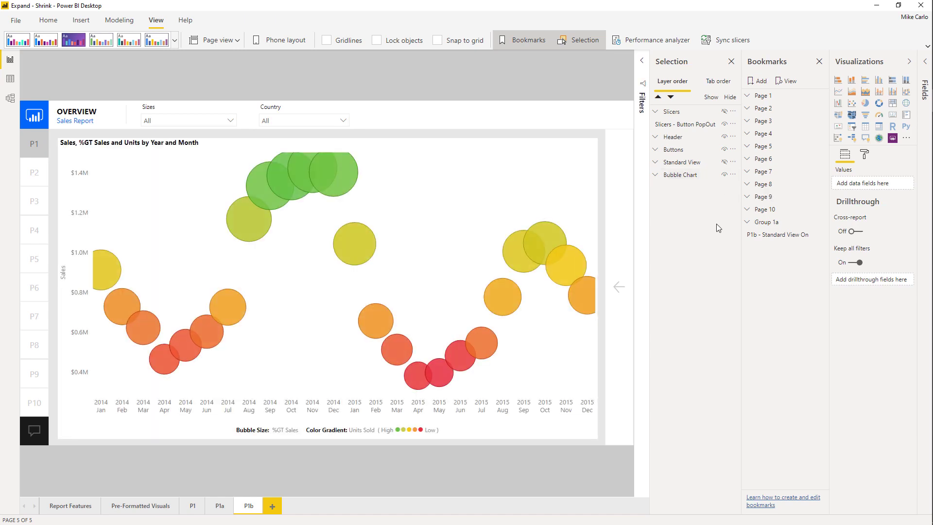
# Add a bookmark with the Standard View and Bubble Chart groups both selected, and name it "P1b - Large Bubble"
pyautogui.click(681, 165)
pyautogui.keyDown('ctrl'); pyautogui.click(679, 177); pyautogui.keyUp('ctrl')
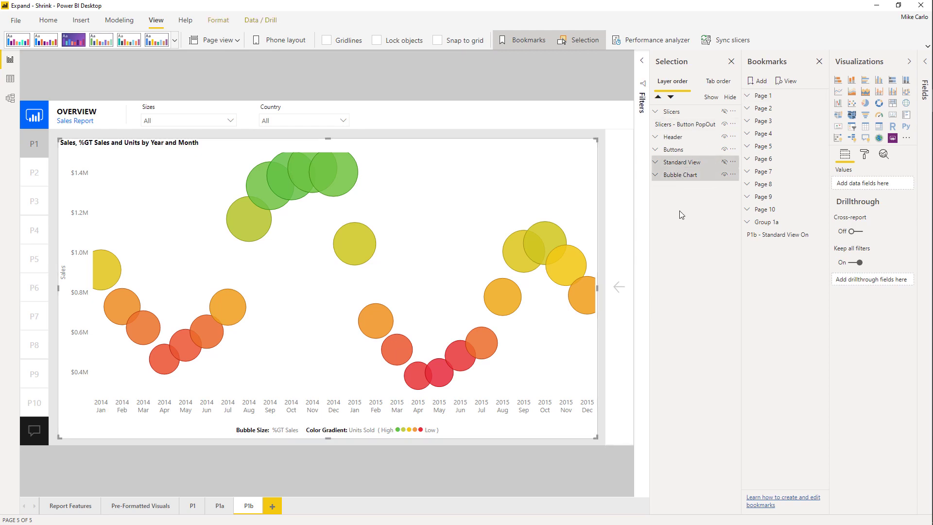
pyautogui.click(759, 82)
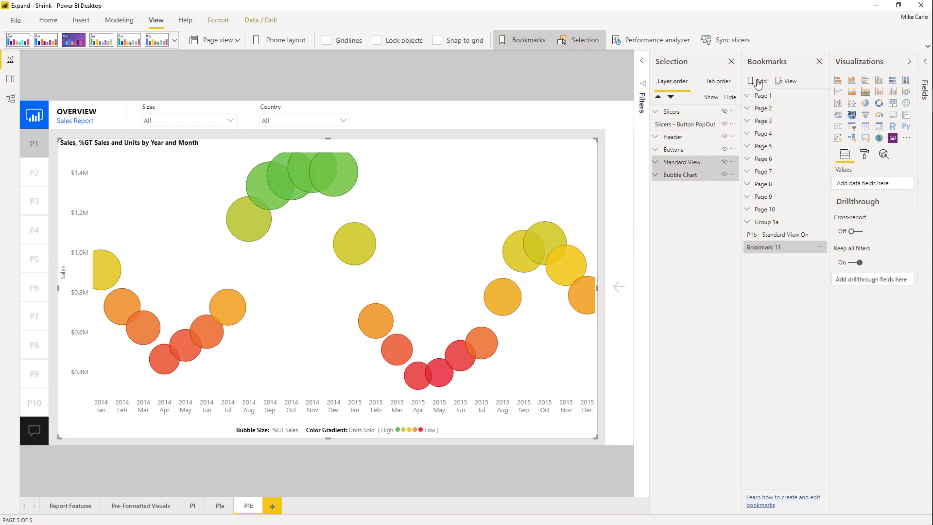
pyautogui.doubleClick(768, 247)
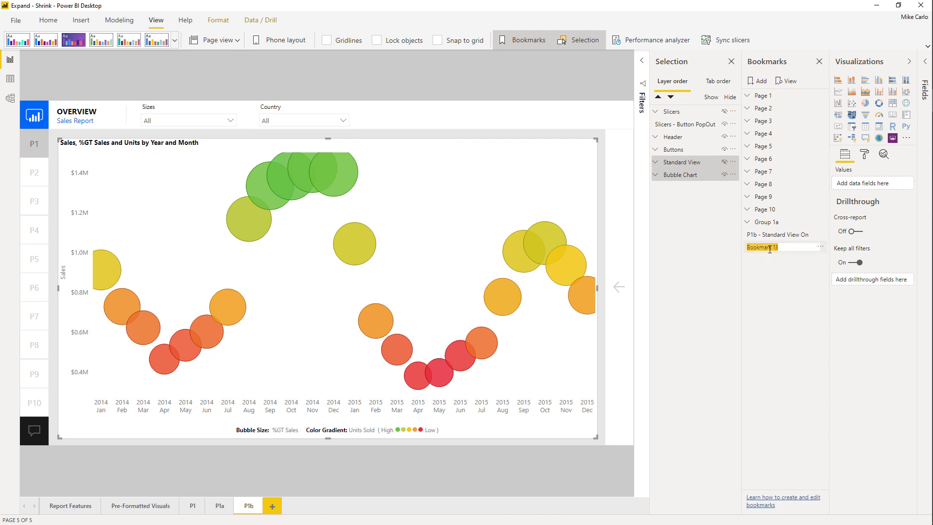
pyautogui.write('P1b - Large Bubble')
pyautogui.click(788, 297)
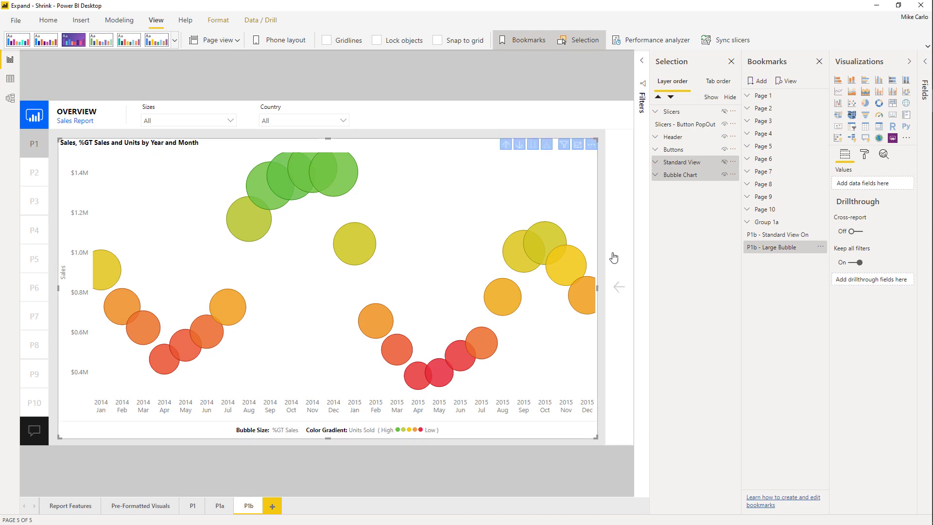
# Turn off Data and Current page for the "P1b - Standard View On" bookmark and limit it to Selected visuals
pyautogui.click(821, 236)
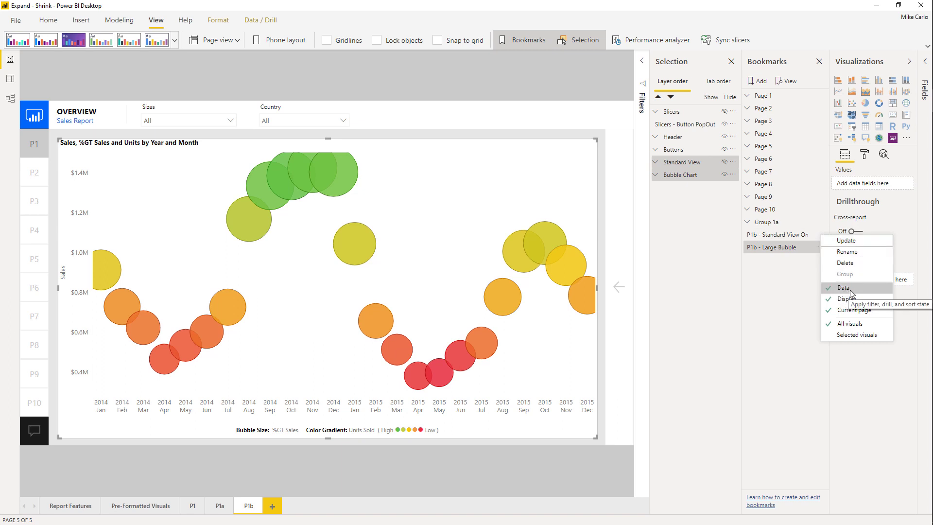
pyautogui.click(850, 290)
pyautogui.click(821, 236)
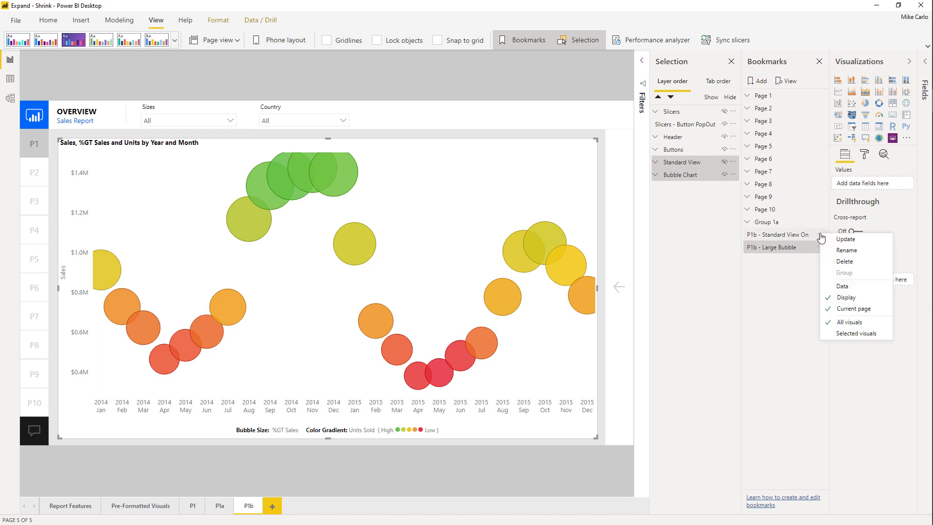
pyautogui.click(848, 310)
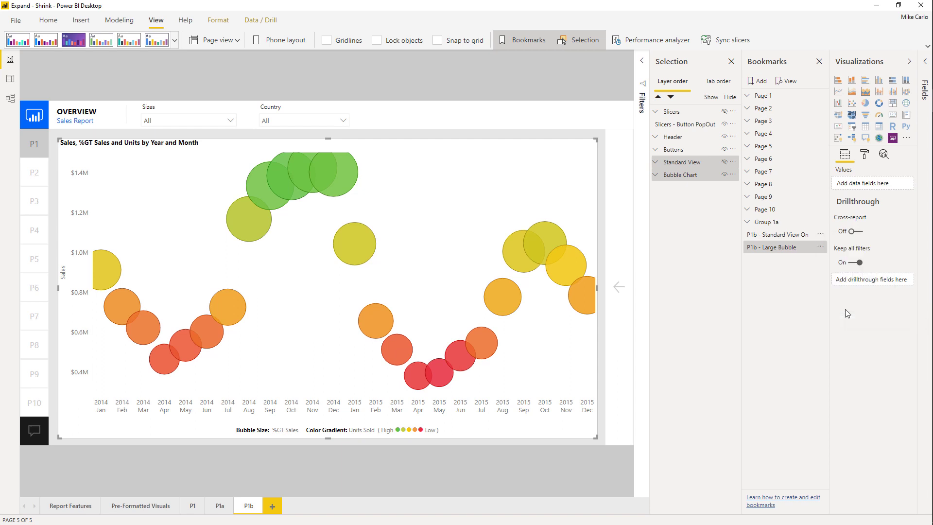
pyautogui.click(819, 247)
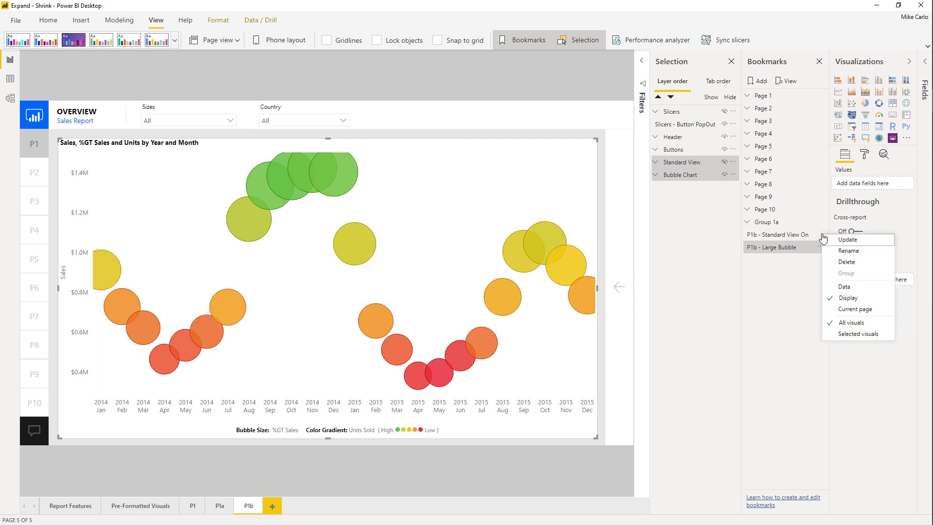
pyautogui.click(848, 335)
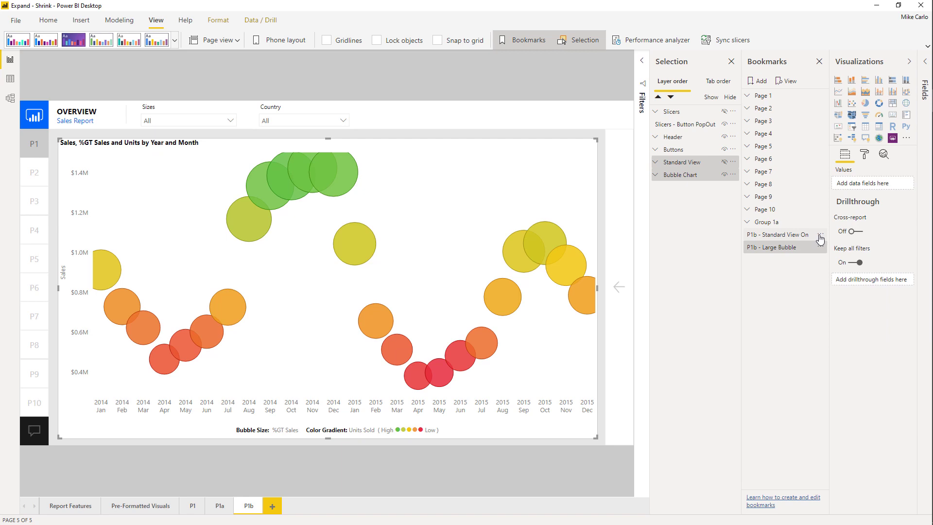
pyautogui.click(819, 247)
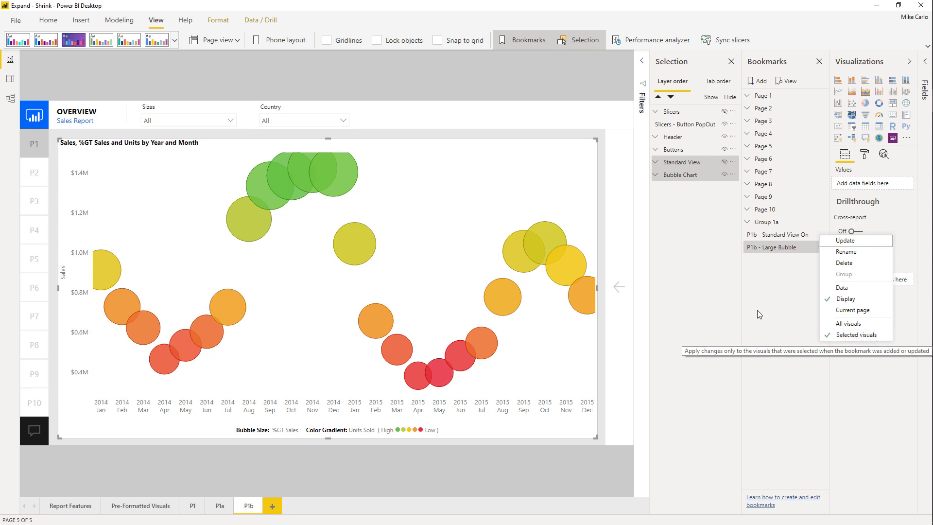
pyautogui.click(773, 296)
# Turn off Data and Current page for the "P1b - Large Bubble" bookmark and limit it to Selected visuals
pyautogui.click(821, 248)
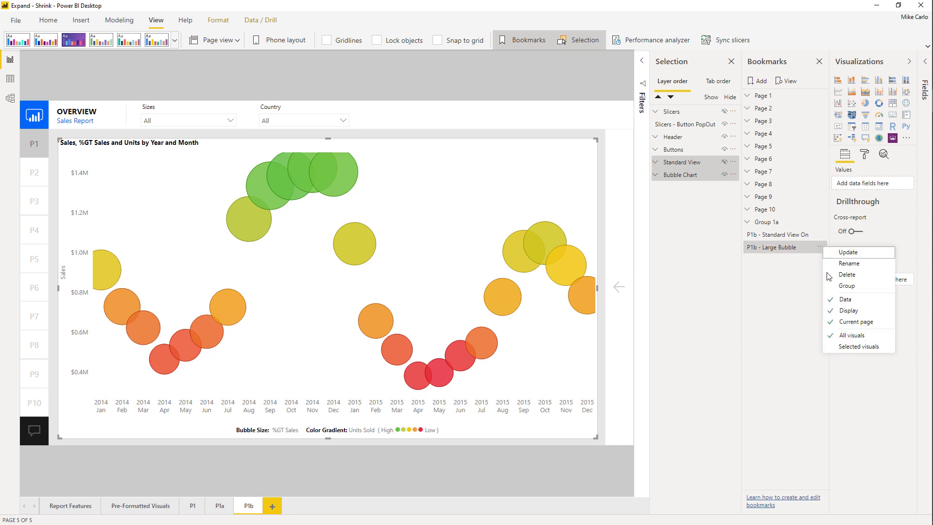
pyautogui.click(845, 298)
pyautogui.click(821, 248)
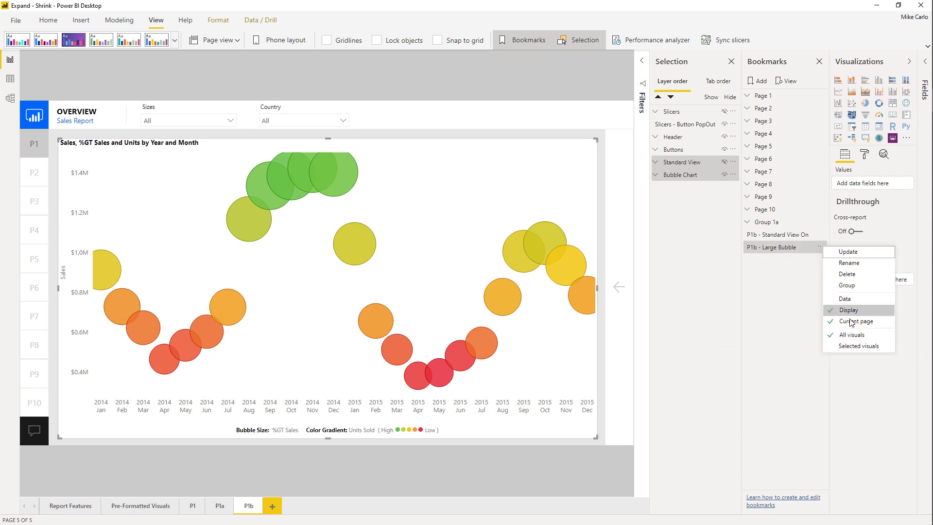
pyautogui.click(855, 322)
pyautogui.click(821, 248)
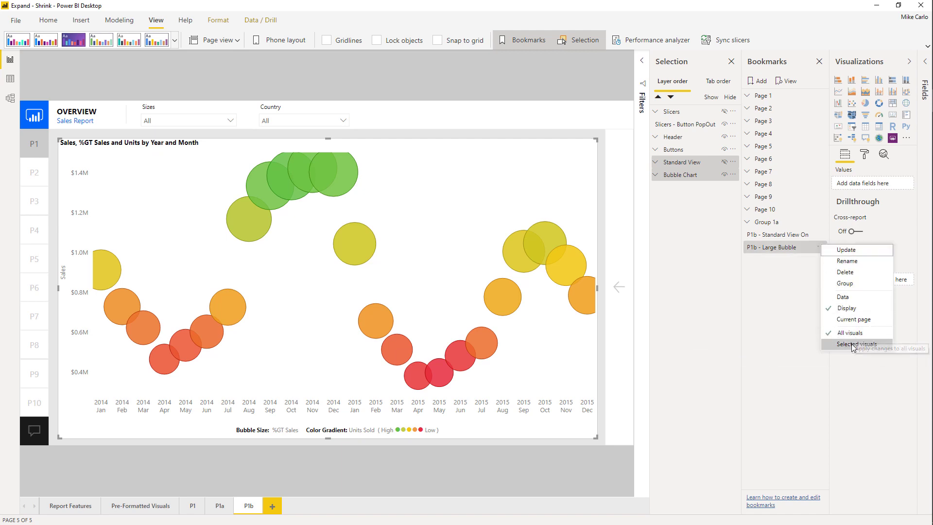
pyautogui.click(851, 344)
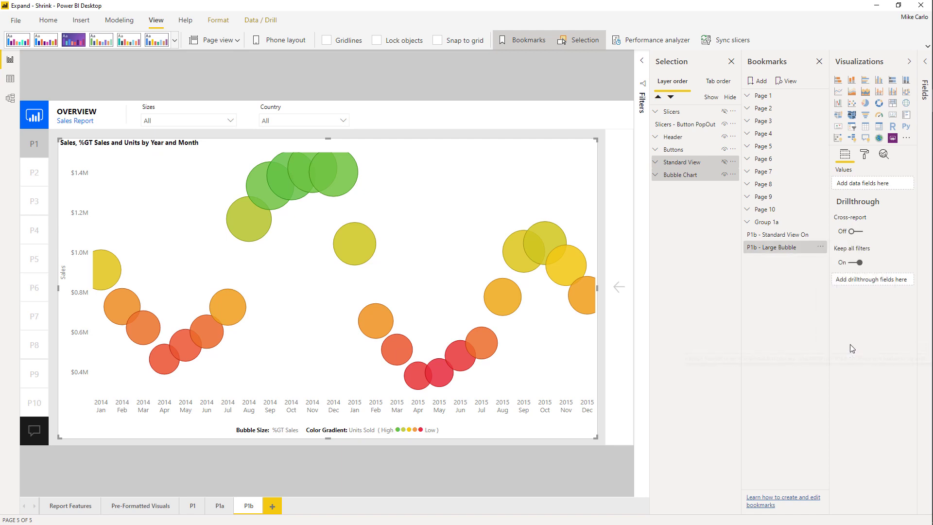
# Test the two P1b bookmarks by switching between them, ending on the standard view
pyautogui.click(772, 235)
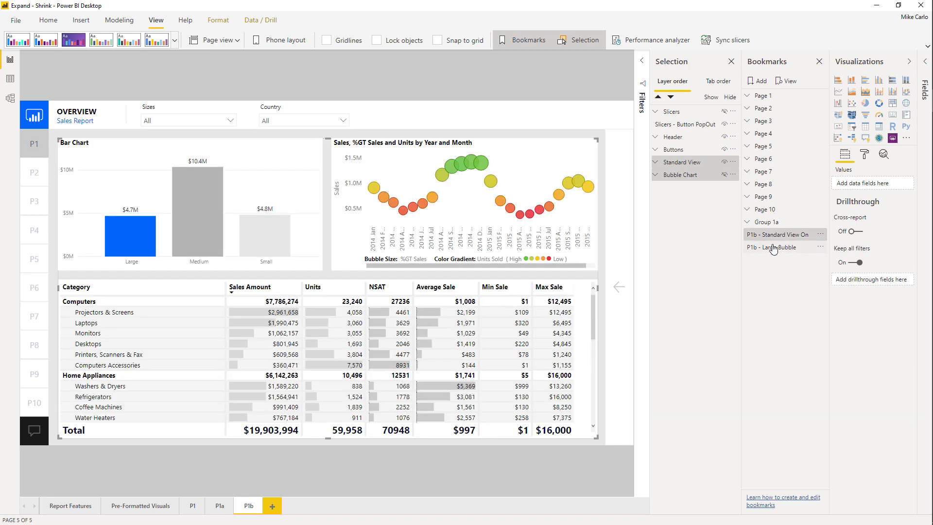
pyautogui.click(776, 247)
pyautogui.click(773, 237)
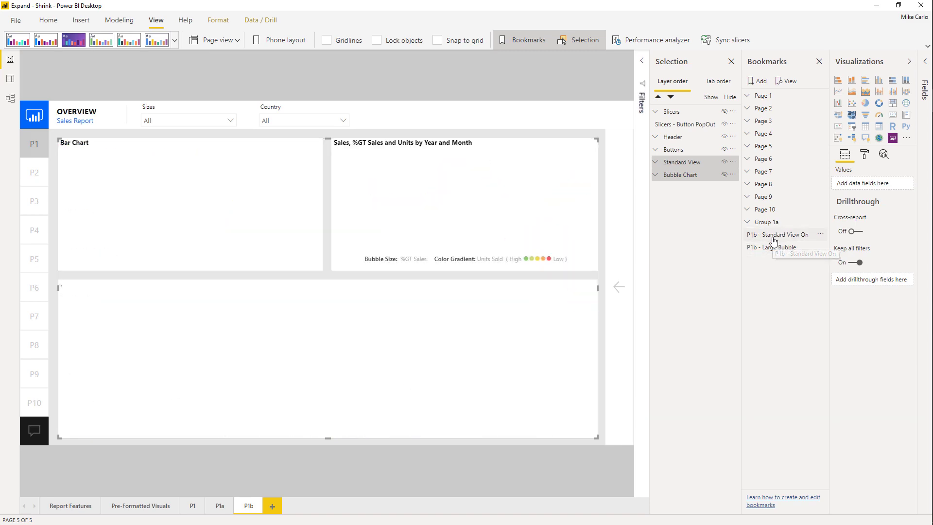
pyautogui.click(768, 246)
pyautogui.click(768, 237)
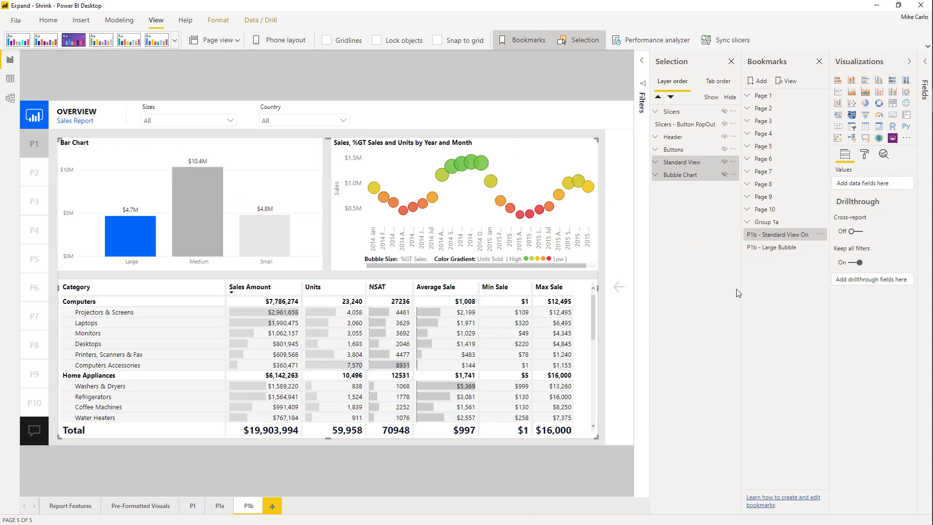
pyautogui.click(49, 22)
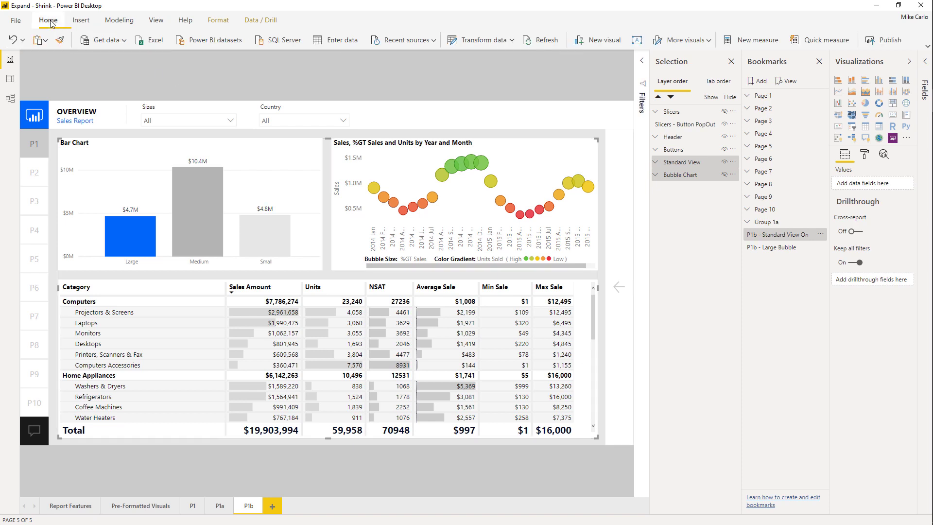
pyautogui.click(81, 21)
pyautogui.click(442, 41)
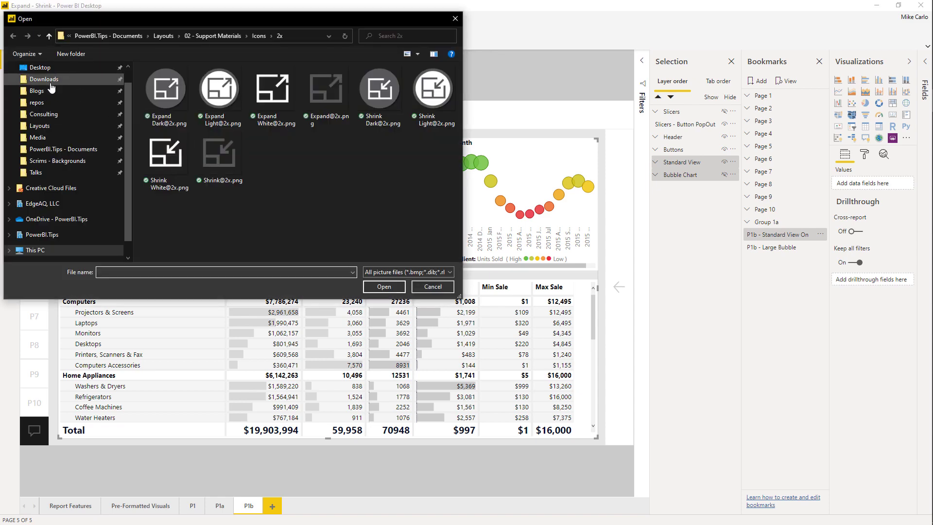
pyautogui.click(40, 68)
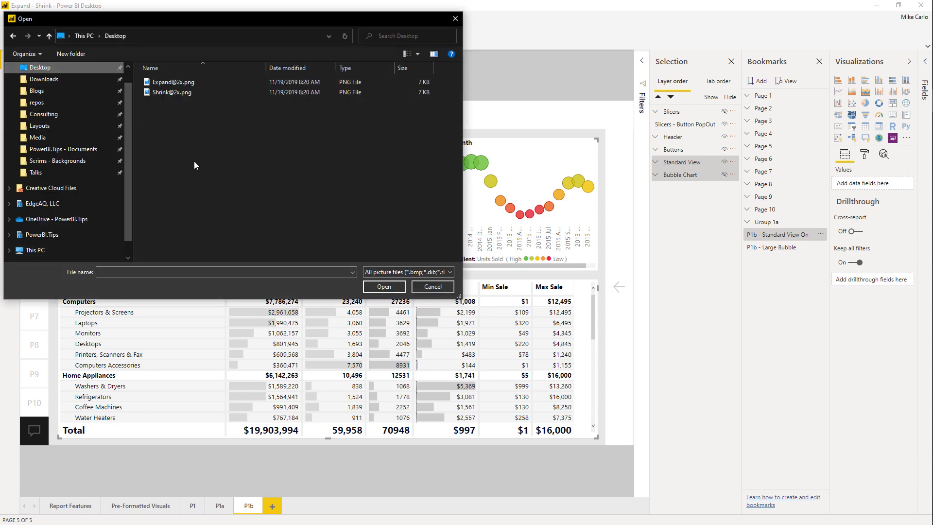
pyautogui.click(165, 83)
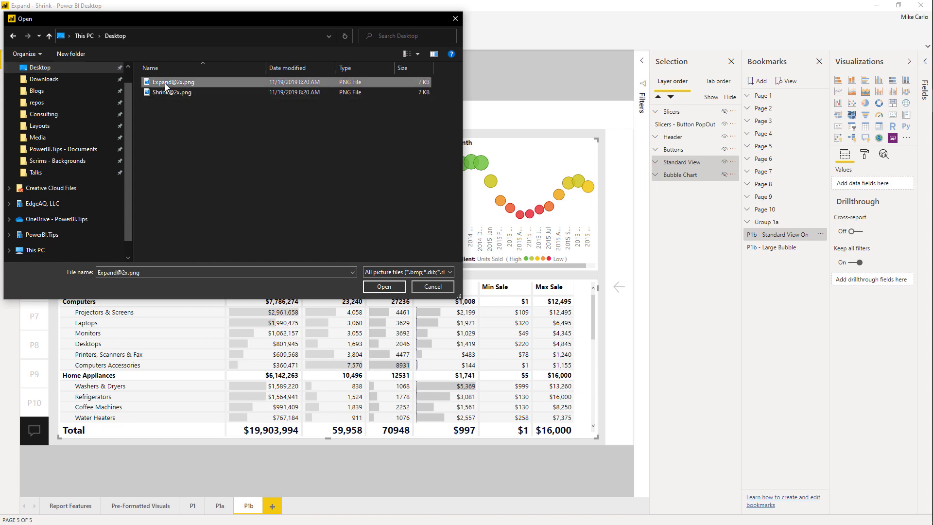
pyautogui.click(383, 288)
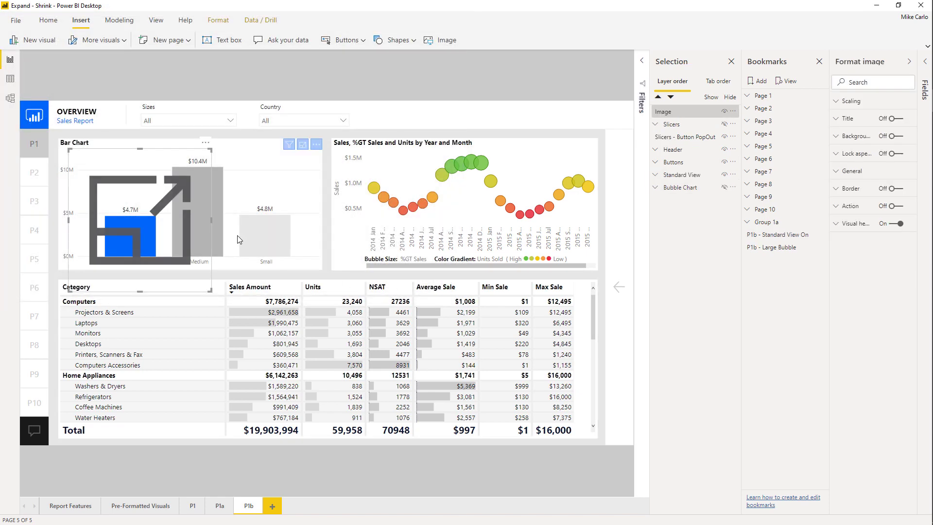
pyautogui.moveTo(201, 289); pyautogui.dragTo(587, 157)
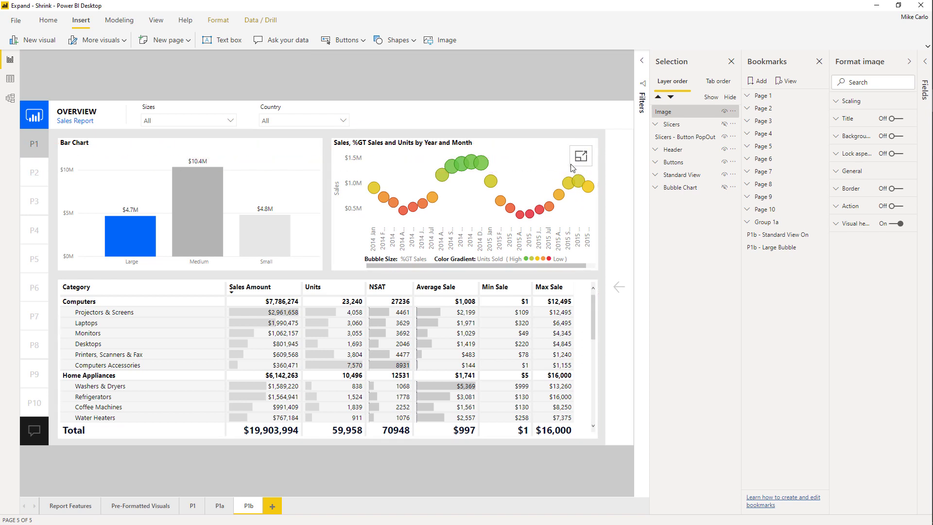
# Fine-tune the expand icon's position in the small bubble chart's corner and move the image into the Standard View group
pyautogui.moveTo(580, 163); pyautogui.dragTo(580, 165)
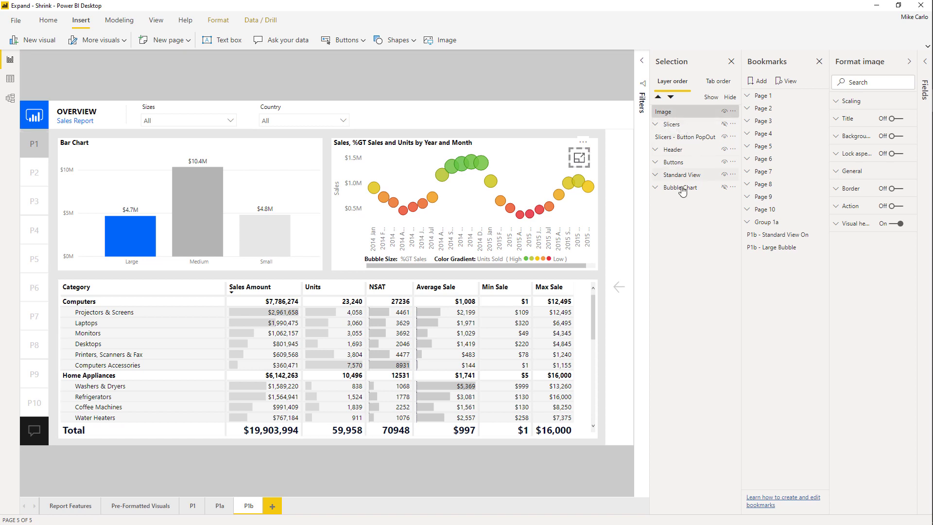
pyautogui.click(655, 174)
pyautogui.moveTo(665, 111); pyautogui.dragTo(675, 179)
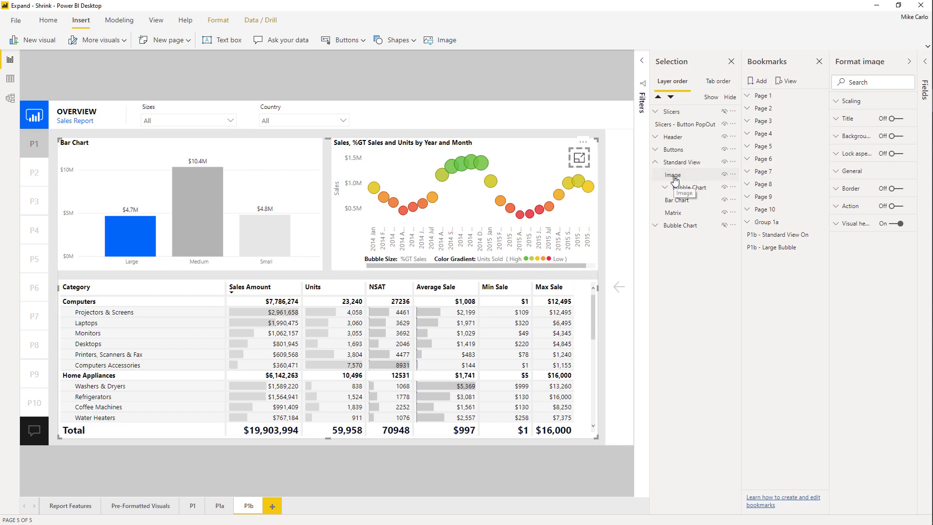
# Rename the image in the Standard View group as "Image - Expand"
pyautogui.click(676, 176)
pyautogui.click(678, 176)
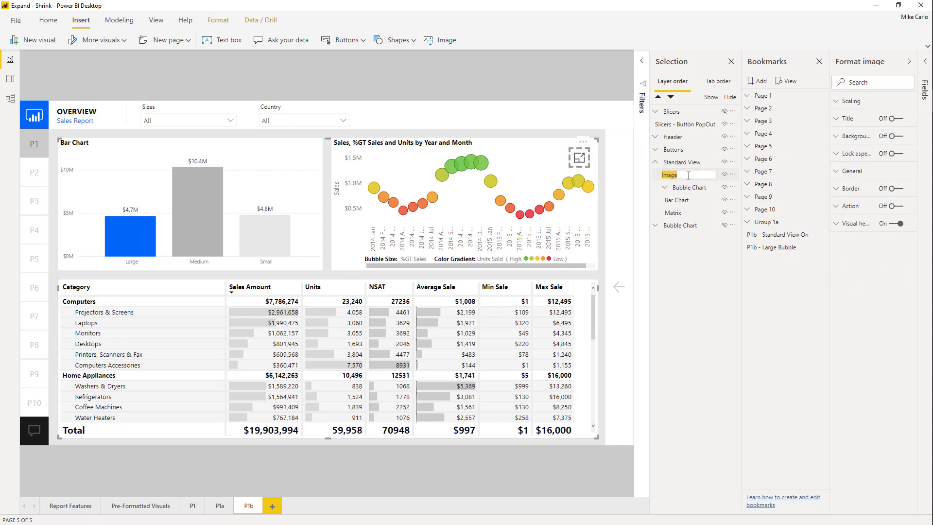
pyautogui.doubleClick(689, 176)
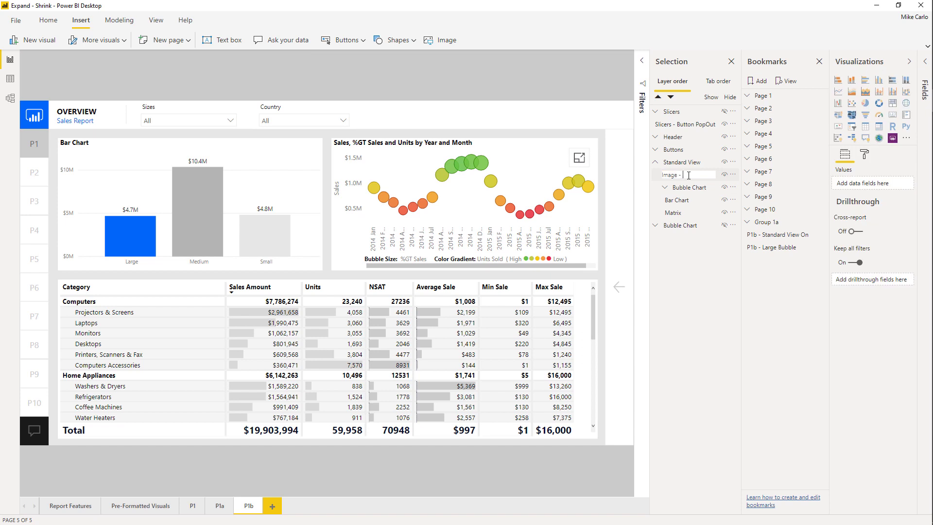
pyautogui.write('- Expand')
pyautogui.press('Return')
pyautogui.click(673, 179)
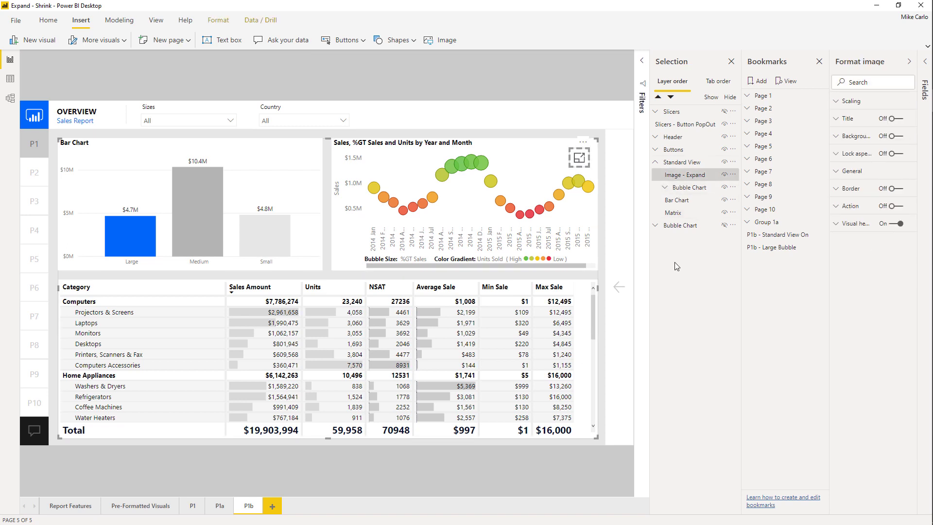
# Turn on the expand image's action with type Bookmark and link it to the "P1b - Large Bubble" bookmark
pyautogui.click(893, 206)
pyautogui.click(850, 206)
pyautogui.click(854, 234)
pyautogui.click(857, 256)
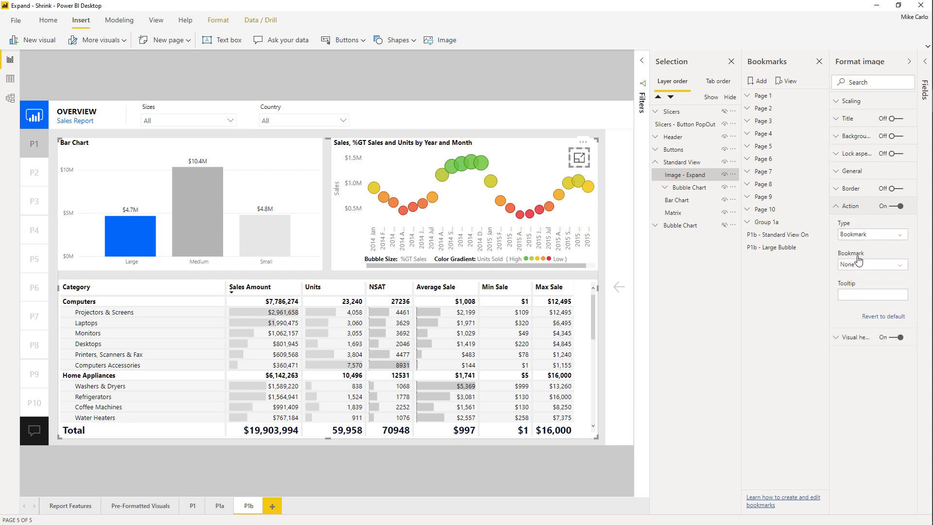
pyautogui.click(861, 266)
pyautogui.scroll(-8, 875, 316)
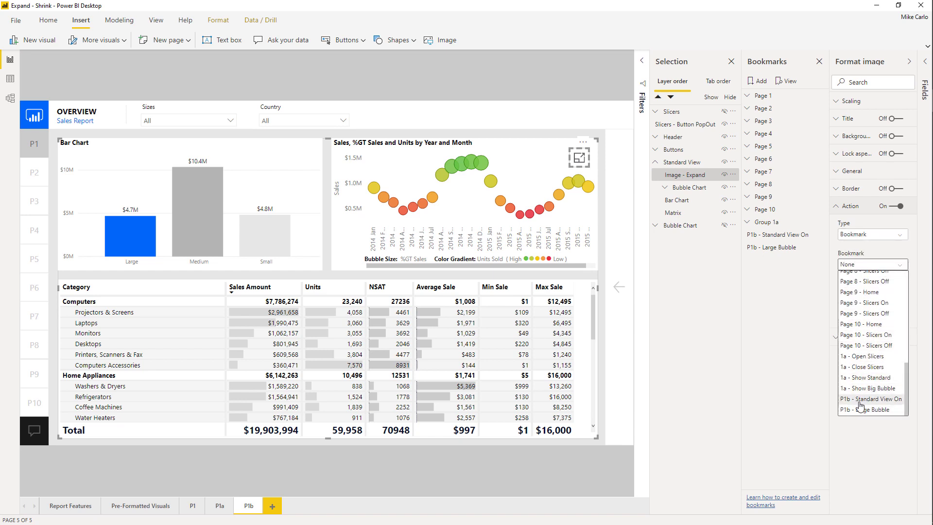
pyautogui.click(861, 410)
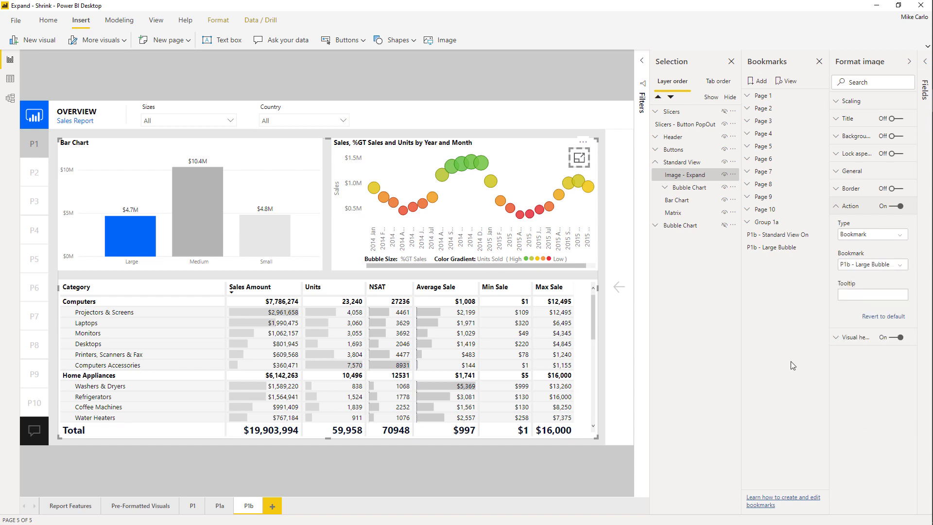
# Collapse the Standard View group and use the expand icon to show the large bubble chart
pyautogui.click(655, 162)
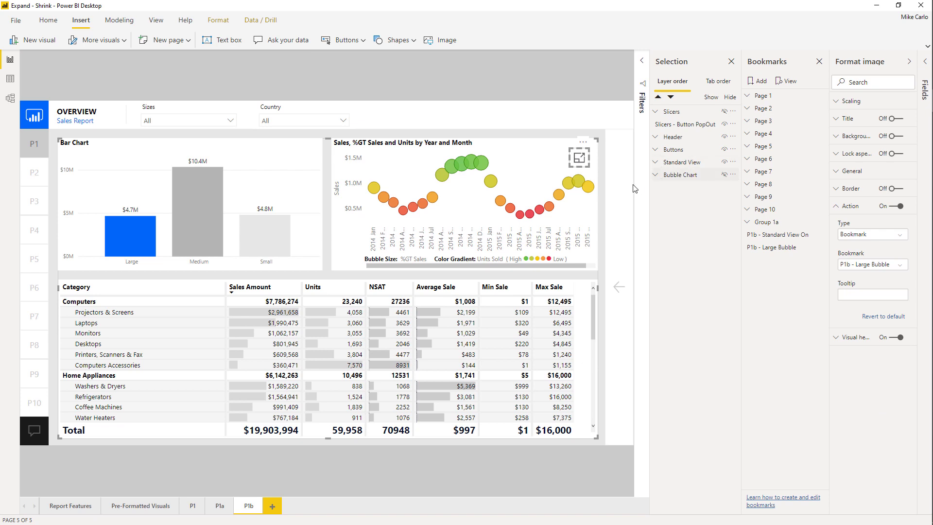
pyautogui.click(549, 83)
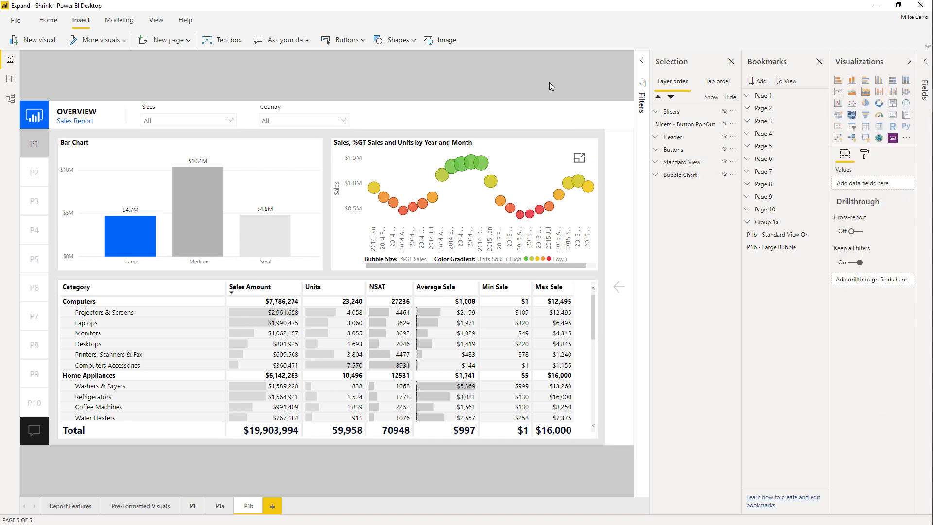
pyautogui.keyDown('ctrl'); pyautogui.click(578, 163); pyautogui.keyUp('ctrl')
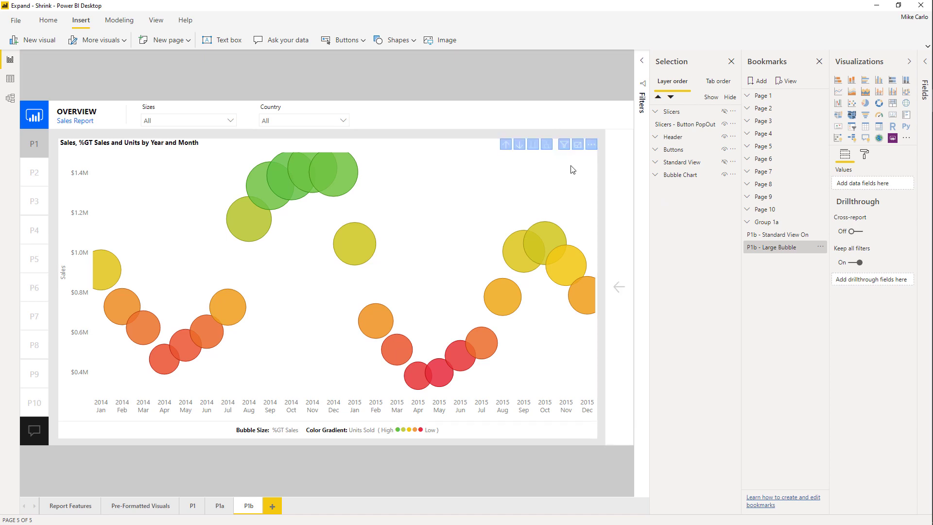
# Insert the shrink image and place it as a small icon in the large bubble chart's upper-right corner
pyautogui.click(440, 40)
pyautogui.click(163, 93)
pyautogui.click(384, 287)
pyautogui.moveTo(210, 290); pyautogui.dragTo(583, 166)
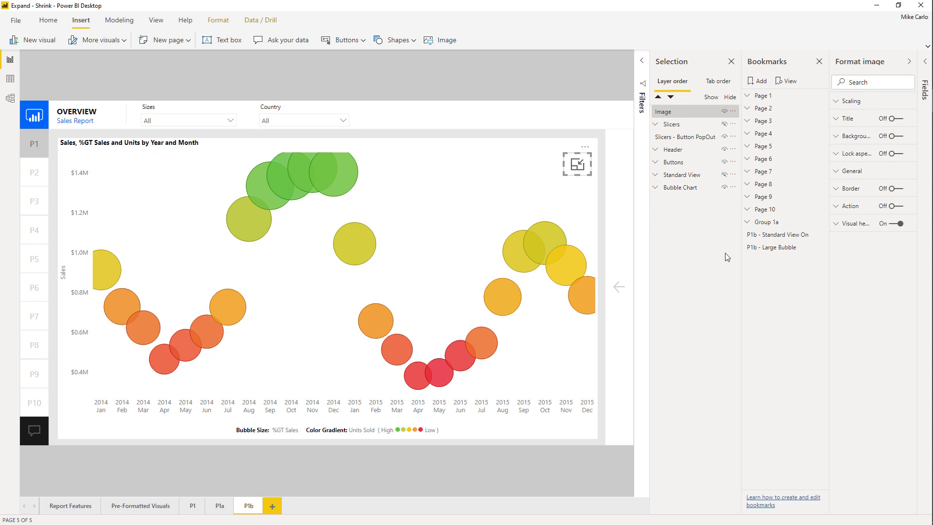
# Move the shrink image into the Bubble Chart group and set its action to the "P1b - Standard View On" bookmark
pyautogui.click(655, 187)
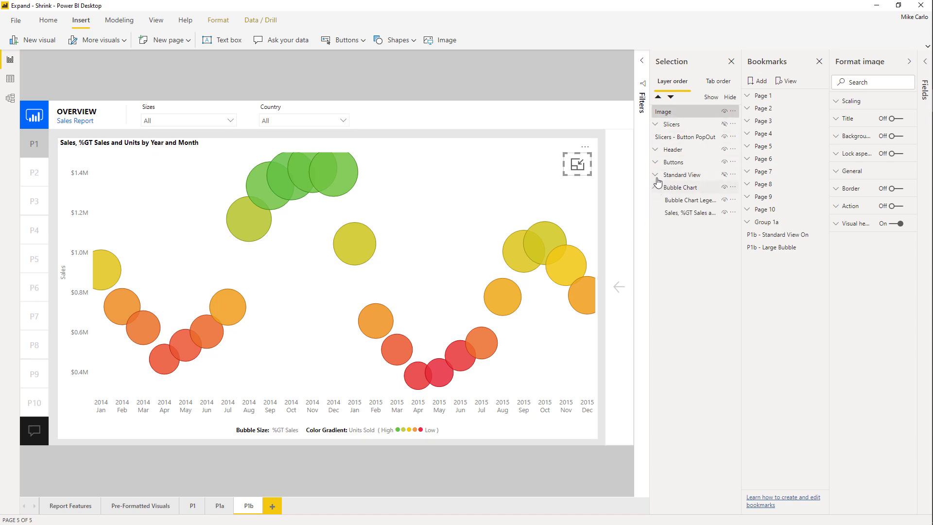
pyautogui.moveTo(672, 113); pyautogui.dragTo(677, 190)
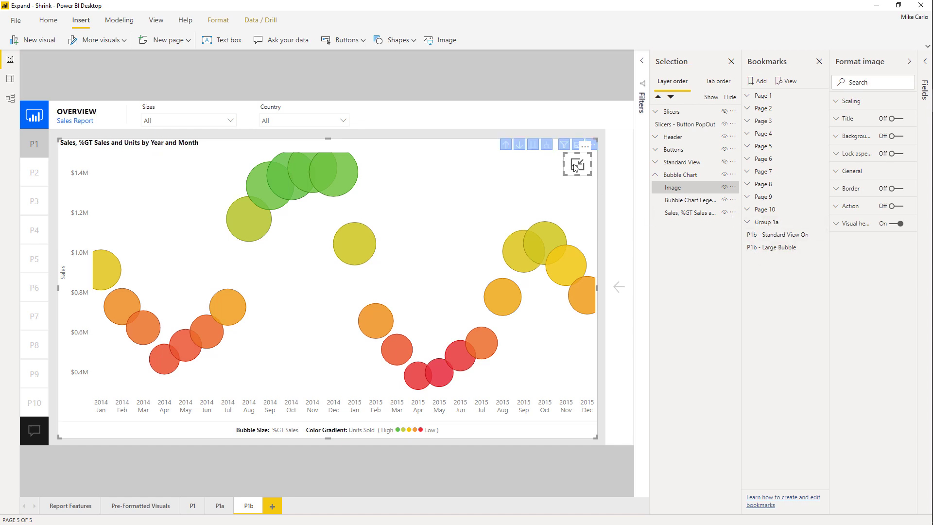
pyautogui.click(835, 208)
pyautogui.click(864, 235)
pyautogui.click(855, 258)
pyautogui.click(858, 268)
pyautogui.scroll(-10, 863, 311)
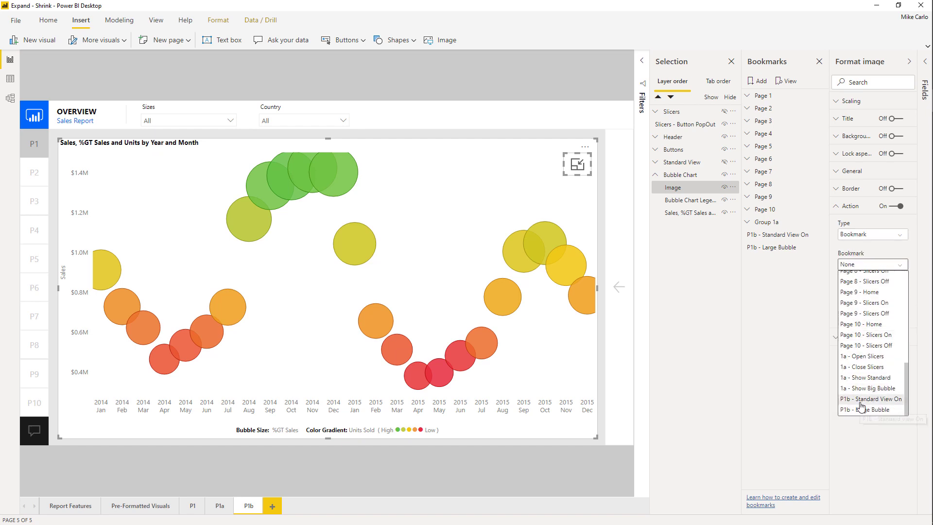
pyautogui.click(861, 401)
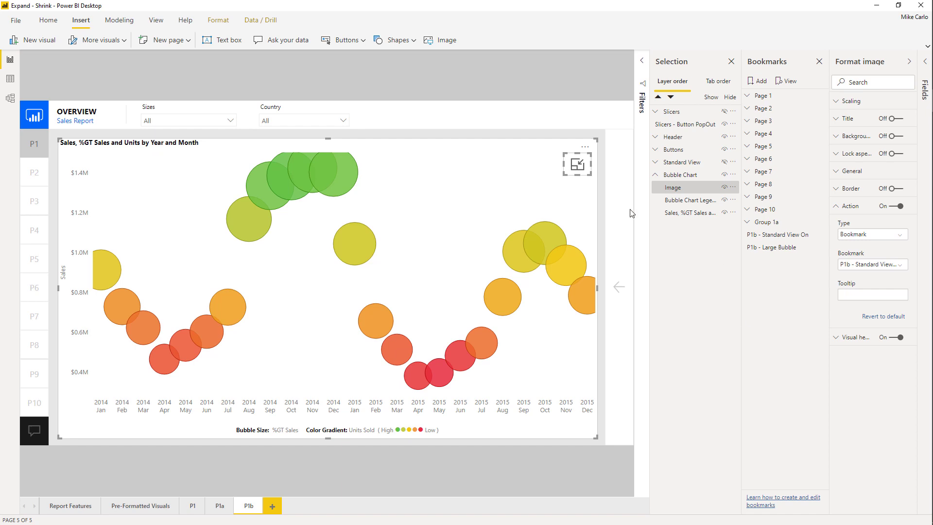
# Test the shrink and expand icons by toggling between the two views, ending on the standard view
pyautogui.click(543, 79)
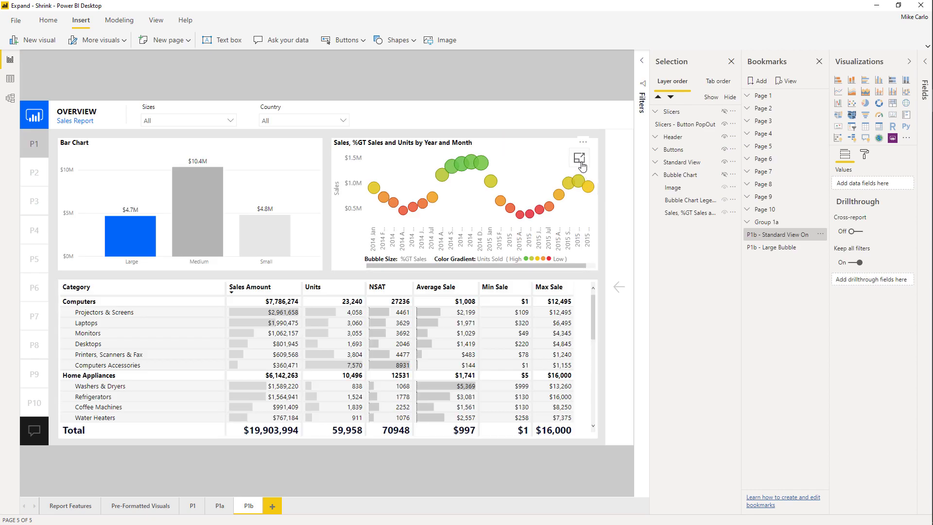
pyautogui.click(581, 166)
pyautogui.click(578, 167)
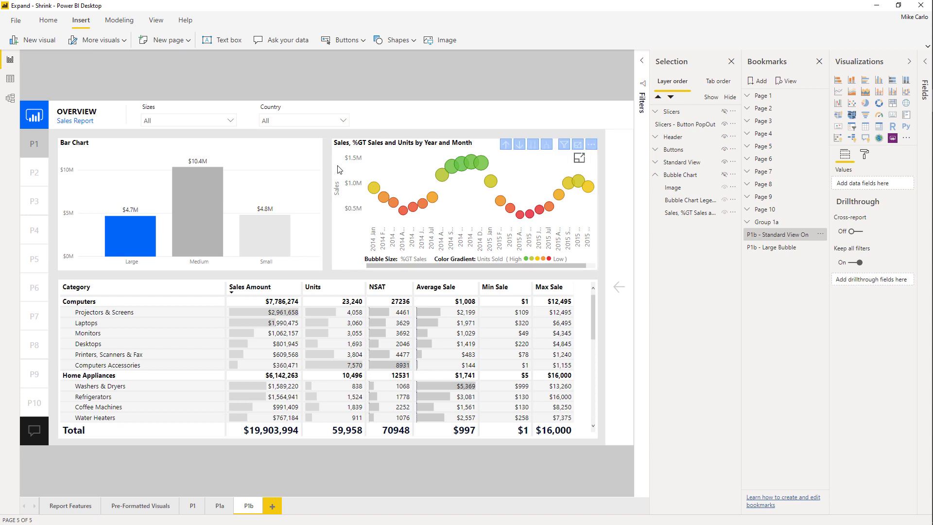
pyautogui.click(655, 175)
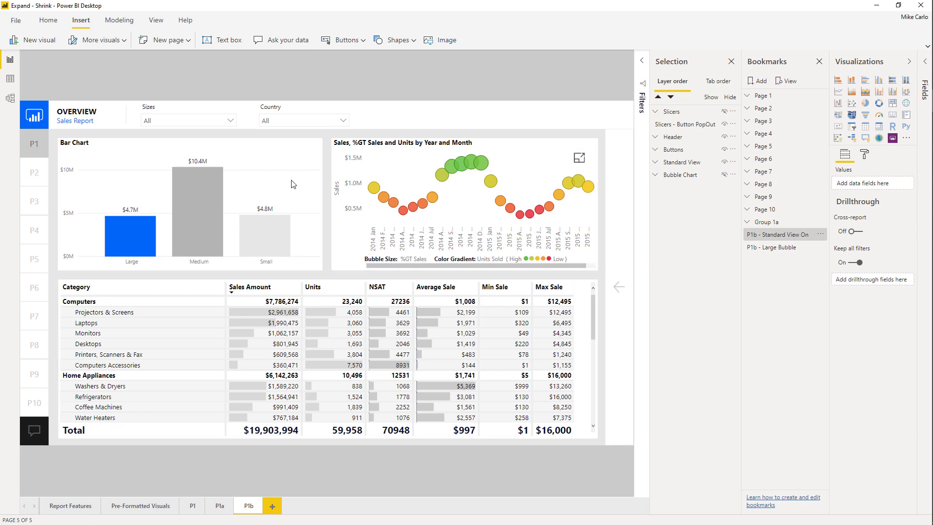
pyautogui.keyDown('ctrl'); pyautogui.click(581, 164); pyautogui.keyUp('ctrl')
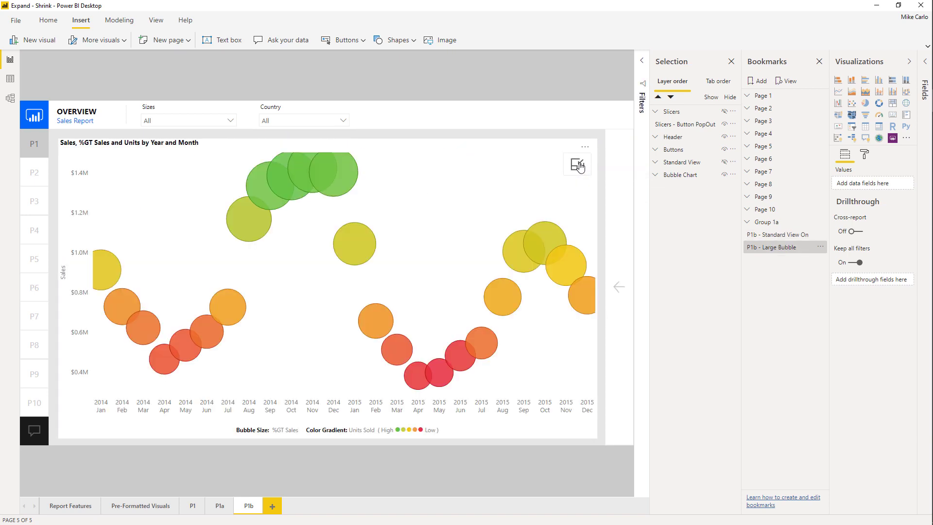
pyautogui.keyDown('ctrl'); pyautogui.click(579, 166); pyautogui.keyUp('ctrl')
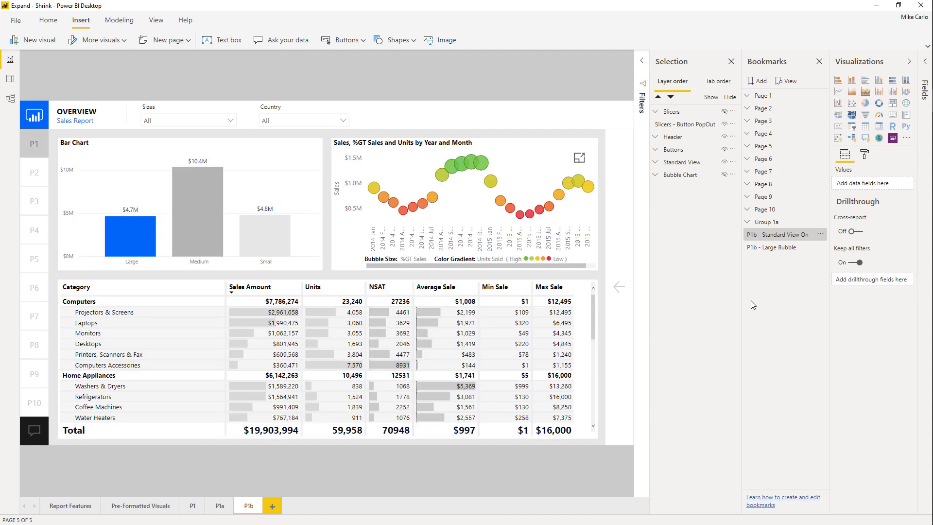
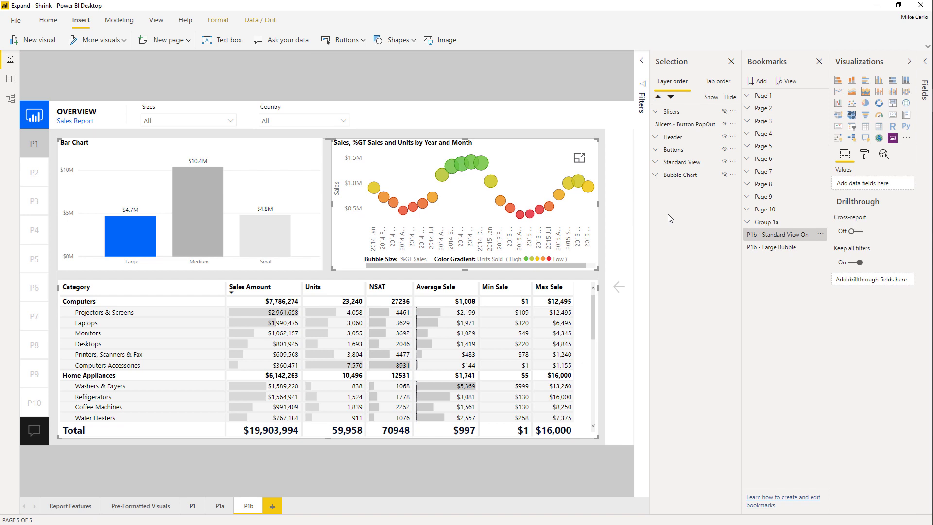
# Turn off the focus mode icon in the visual header of the small bubble chart's legend text box in the Standard View group
pyautogui.click(655, 162)
pyautogui.click(664, 188)
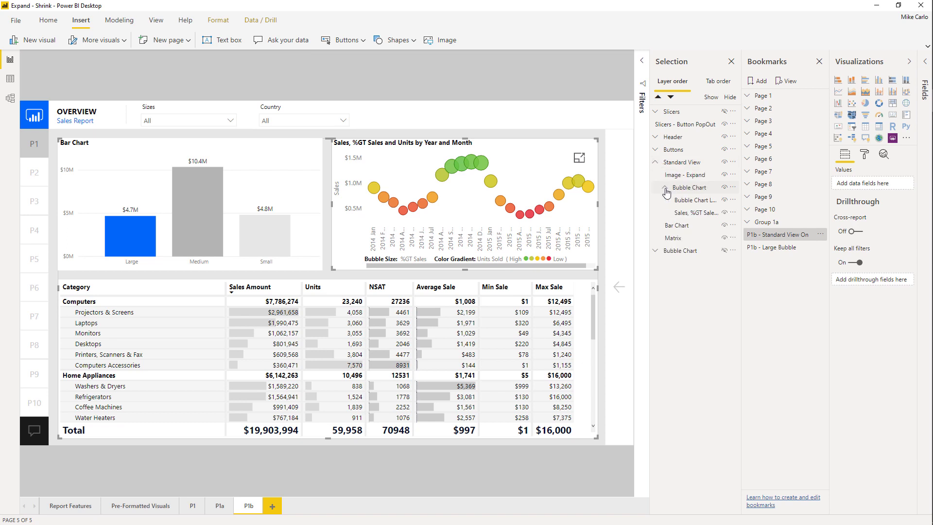
pyautogui.click(688, 203)
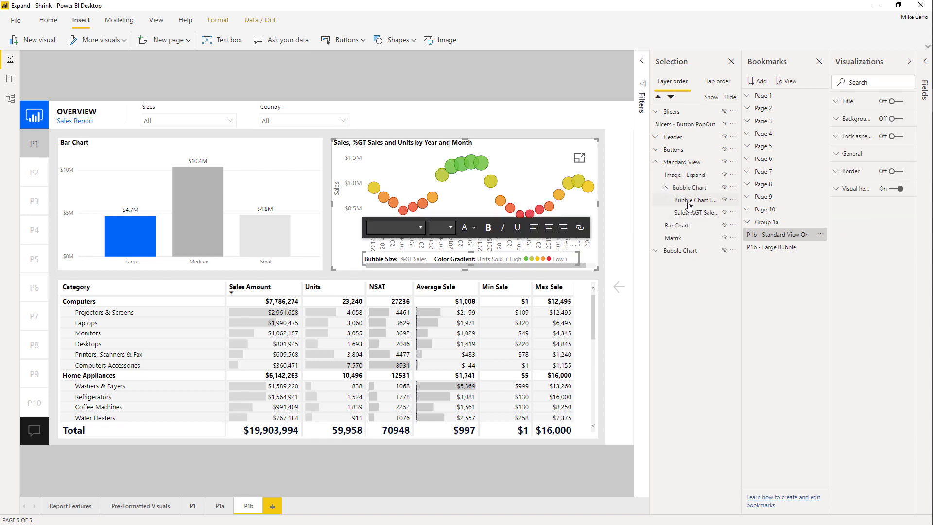
pyautogui.click(836, 190)
pyautogui.scroll(-4, 873, 328)
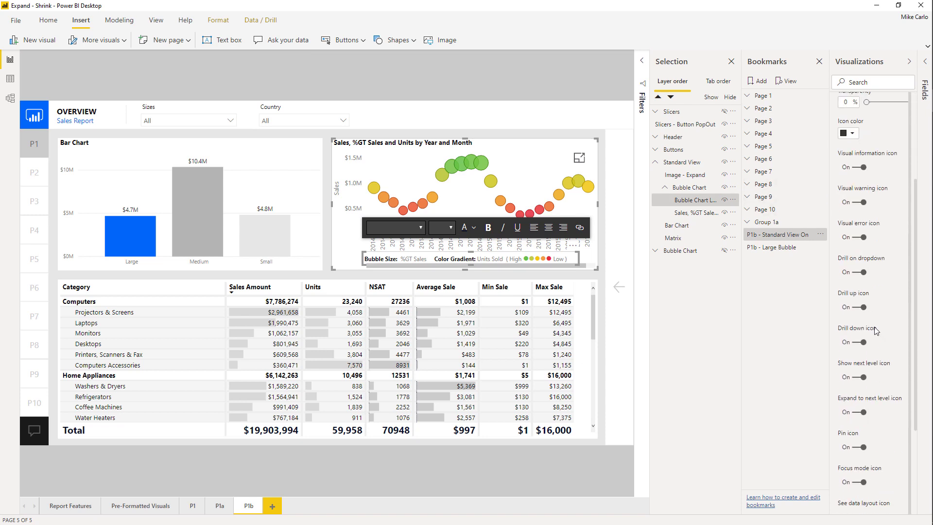
pyautogui.scroll(-3, 875, 331)
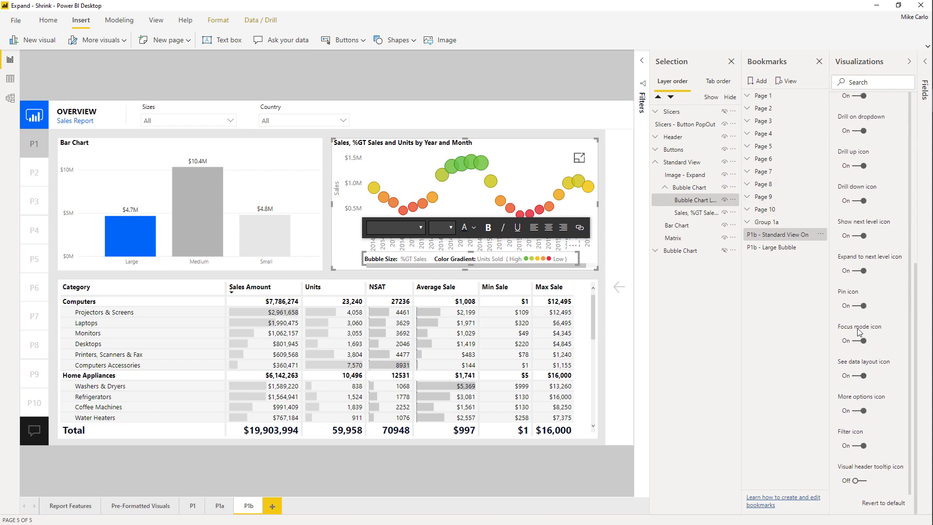
pyautogui.click(862, 342)
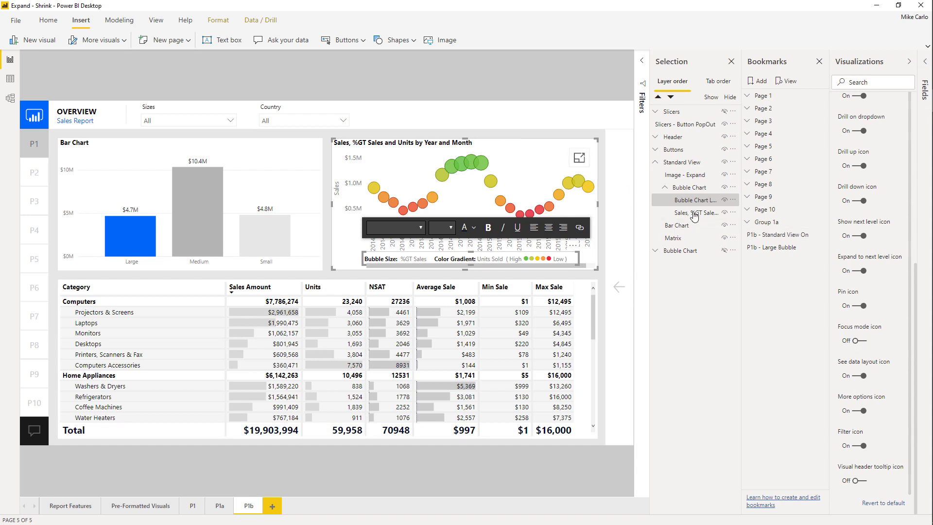
pyautogui.click(561, 169)
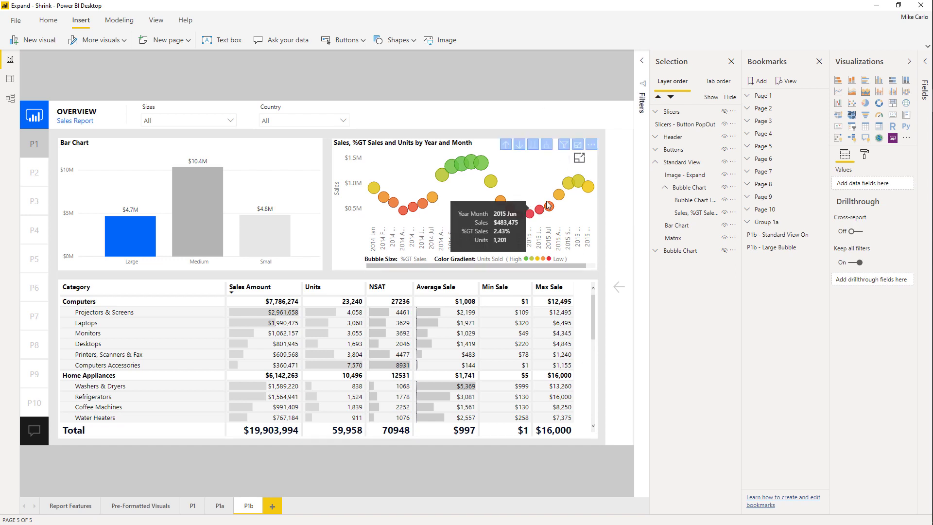
# Turn off the focus mode icon in the large bubble chart's visual header, and return to the standard view with the shrink icon
pyautogui.keyDown('ctrl'); pyautogui.click(581, 161); pyautogui.keyUp('ctrl')
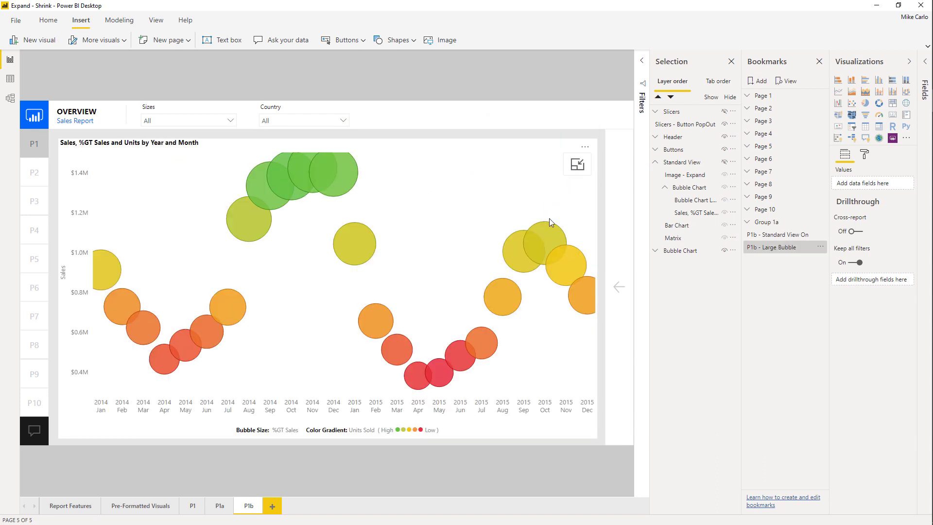
pyautogui.click(656, 250)
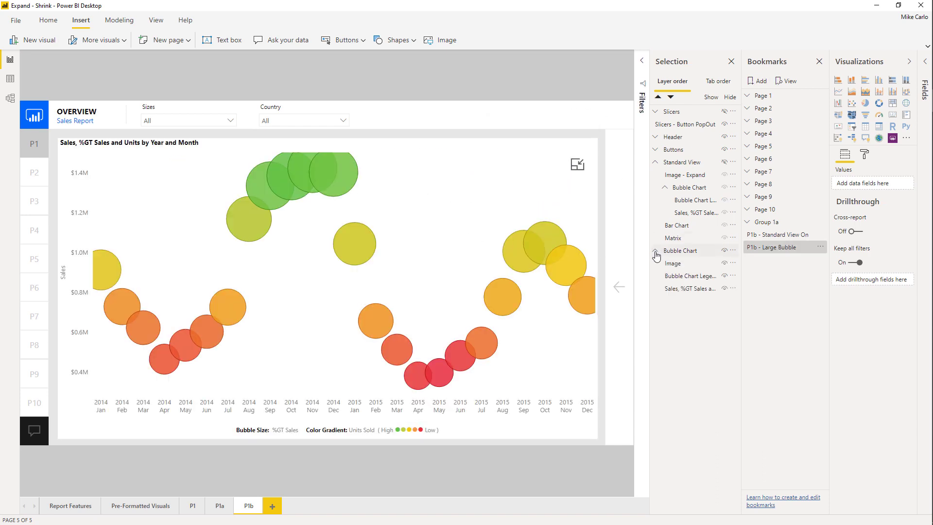
pyautogui.click(684, 288)
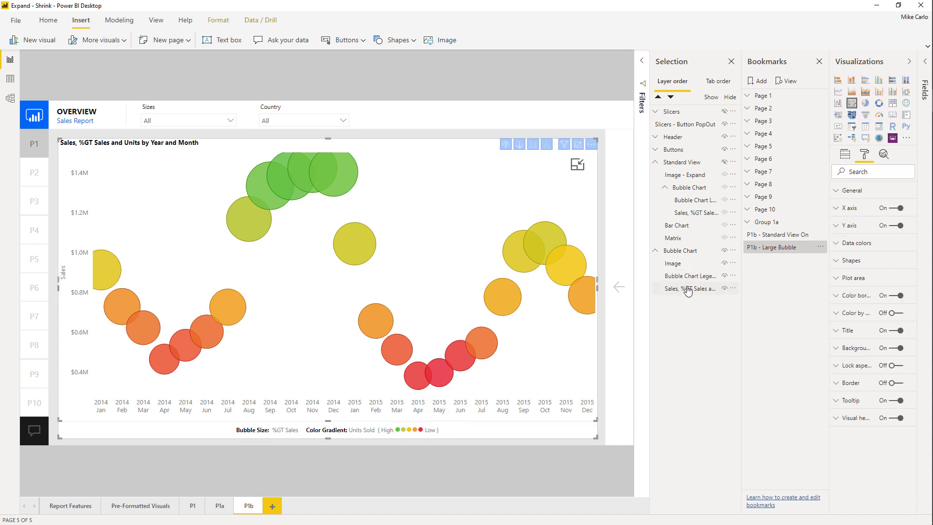
pyautogui.click(844, 419)
pyautogui.scroll(-8, 855, 408)
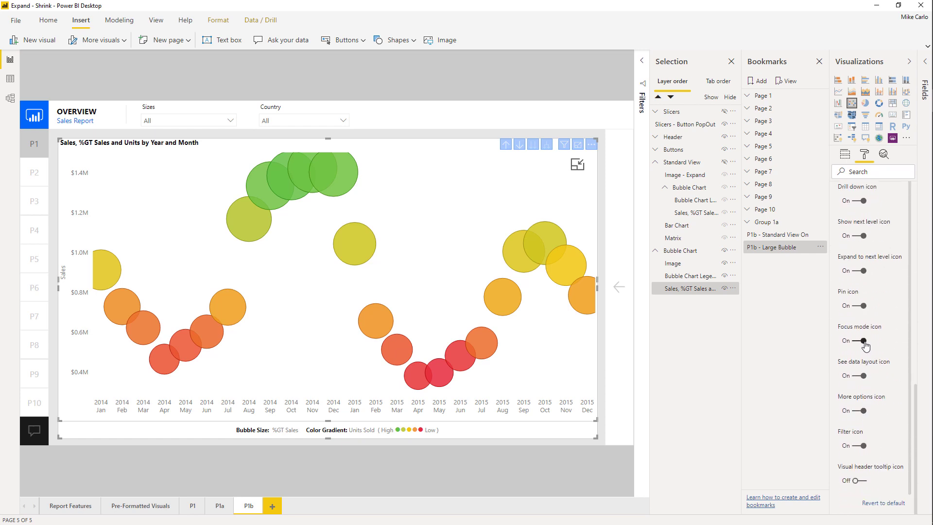
pyautogui.click(863, 341)
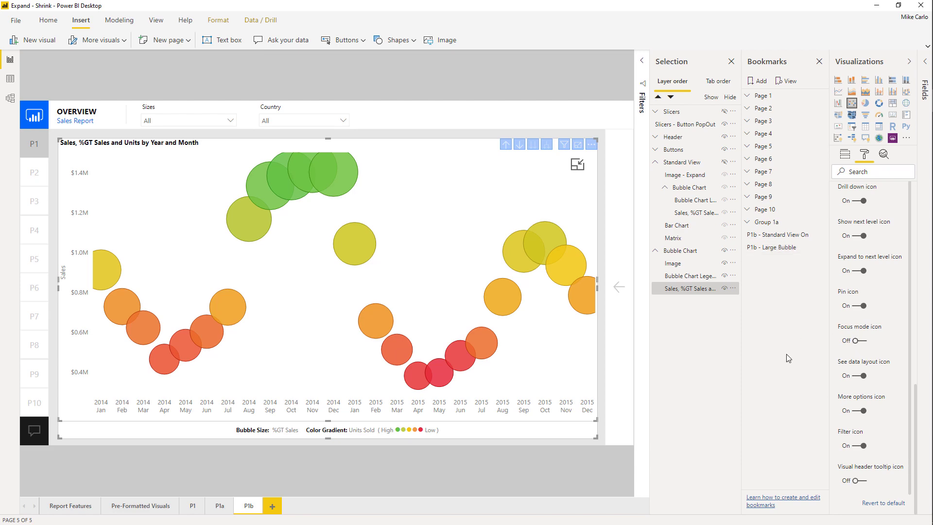
pyautogui.click(575, 71)
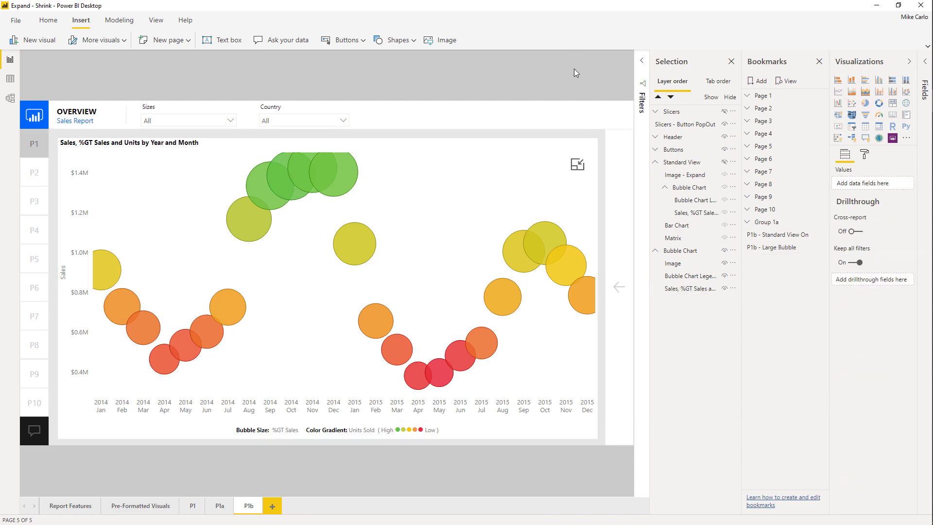
pyautogui.click(577, 164)
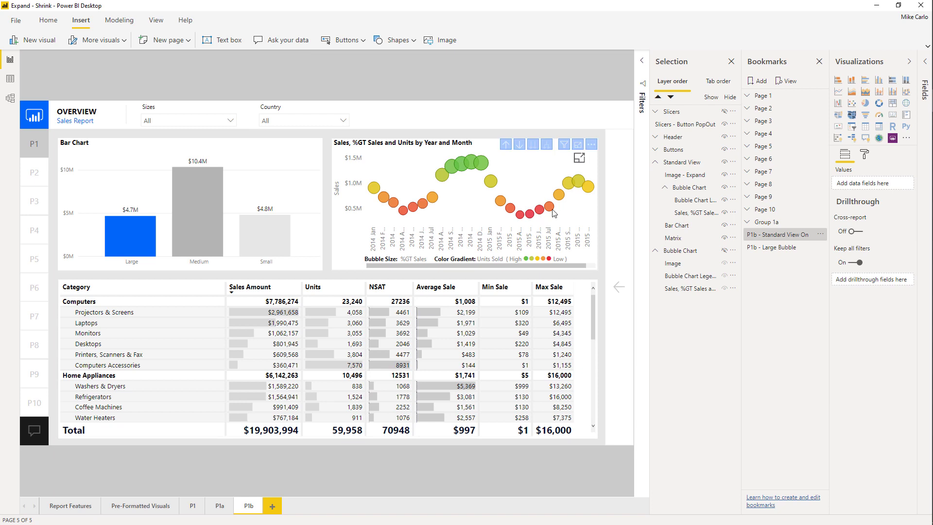